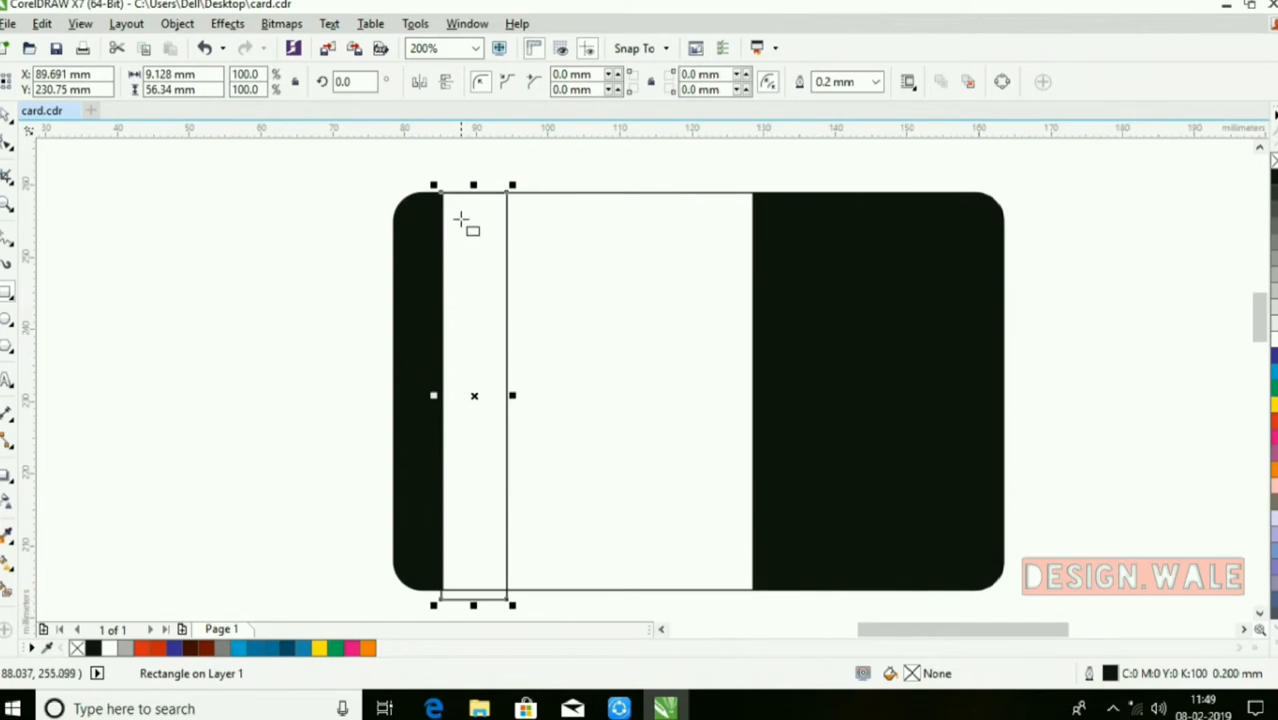
- Inside the card's PowerClip, draw a vertical strip about 6 × 61 mm beside the left black panel, with K50 grey fill and no outline
right_click(399, 275)
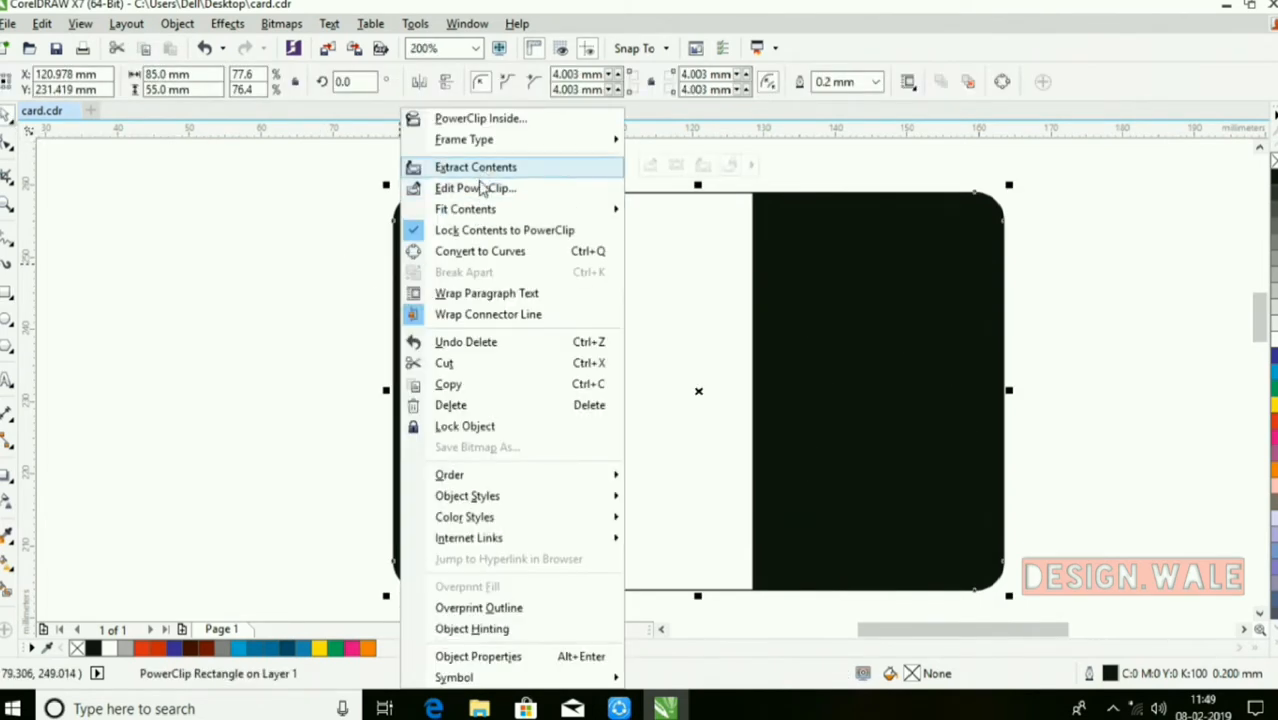
click(481, 188)
key(F6)
drag(436, 163, 482, 594)
click(1273, 283)
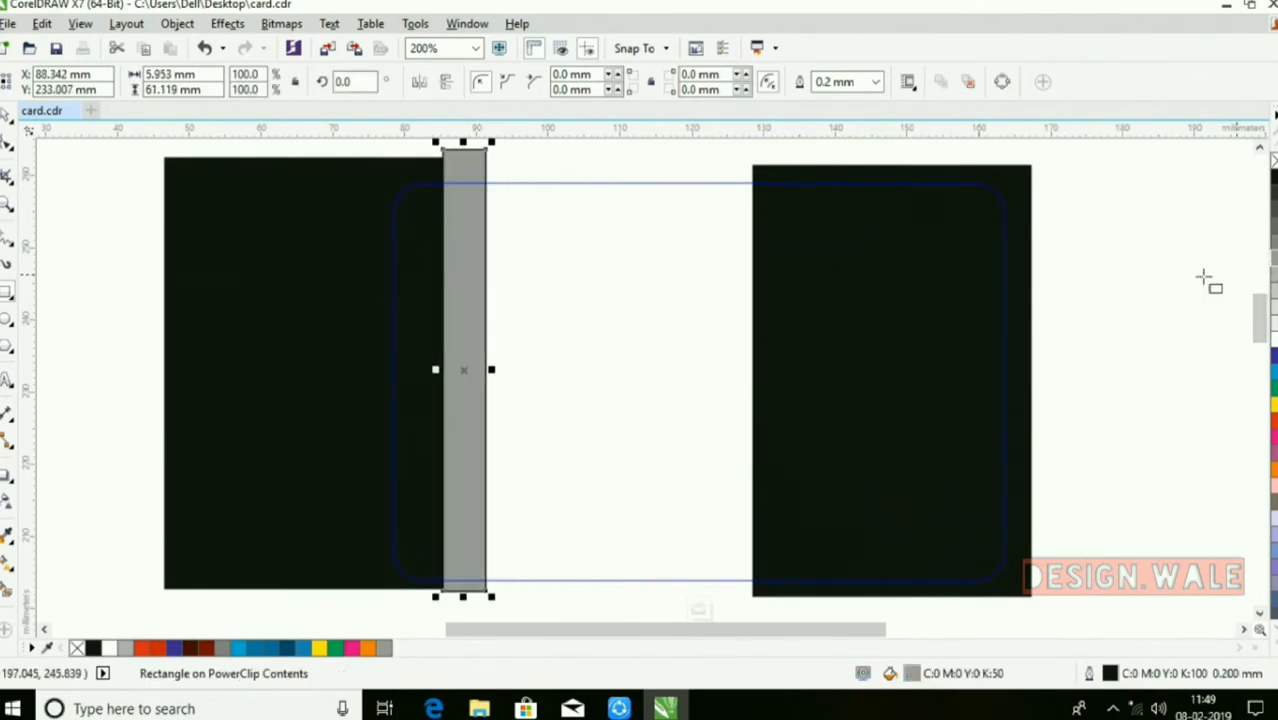
right_click(1271, 162)
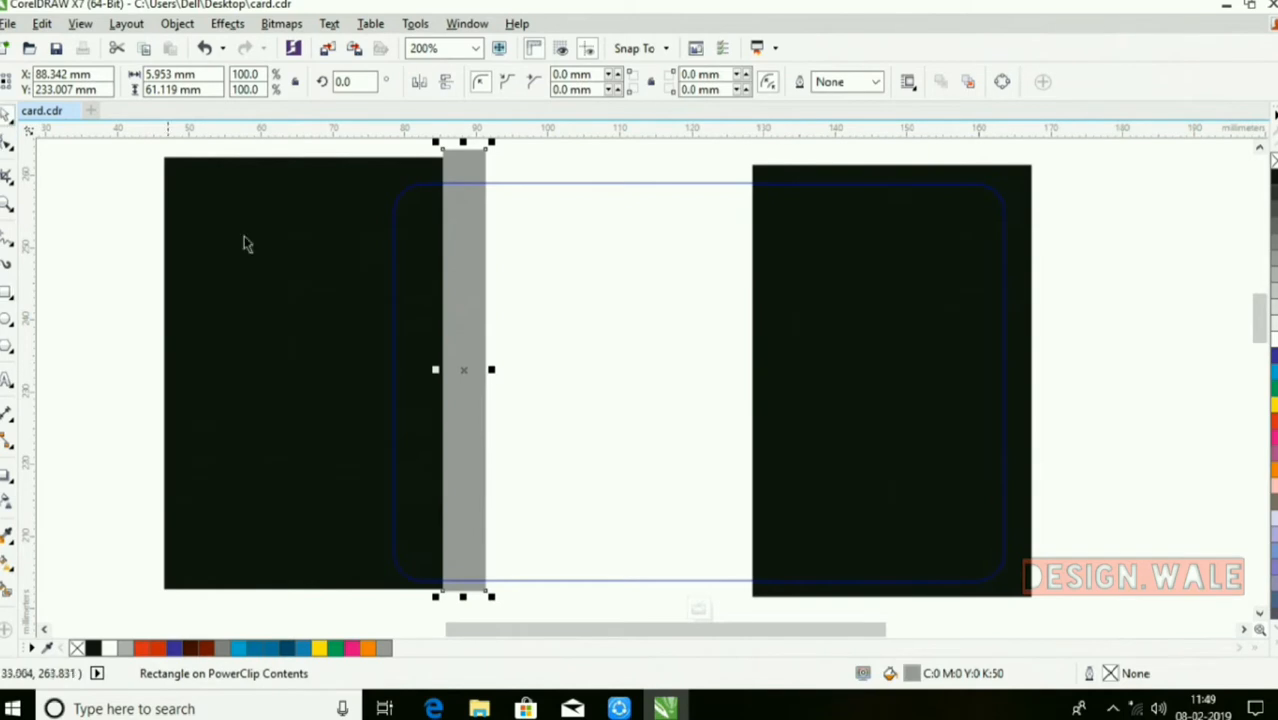
- Copy the grey strip to the inner edge of the right black panel and finish editing the PowerClip
drag(471, 368, 735, 375)
right_click(744, 325)
click(785, 236)
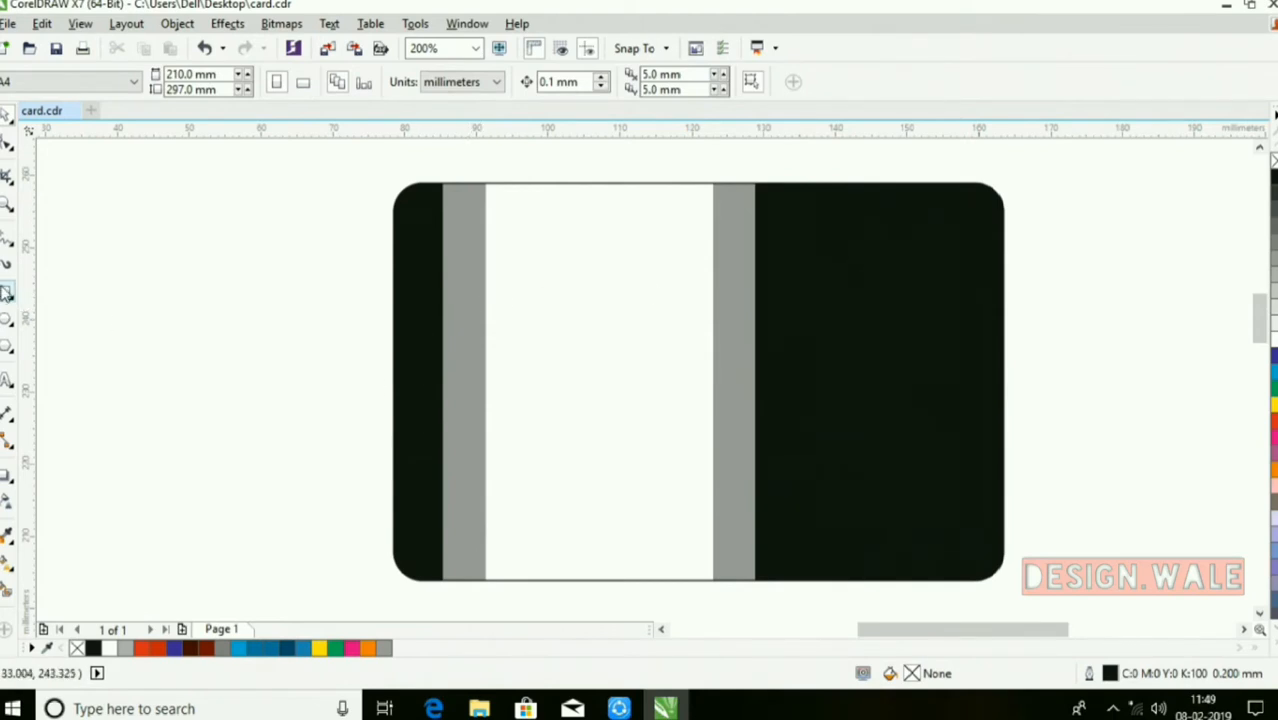
- Draw a rectangle about 6.8 × 6.6 mm across the left black band, with a C100 cyan fill and no outline
click(6, 292)
drag(391, 248, 443, 298)
scroll(422, 274, up, 1)
click(1271, 371)
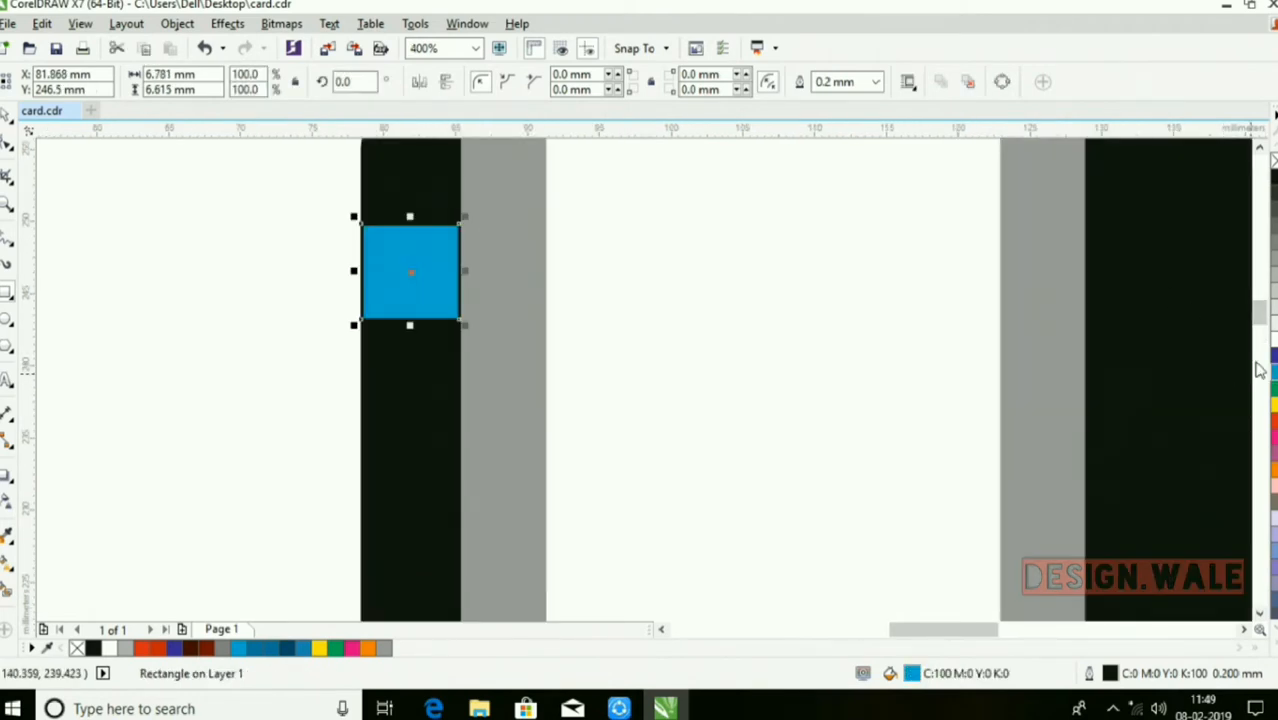
right_click(1273, 160)
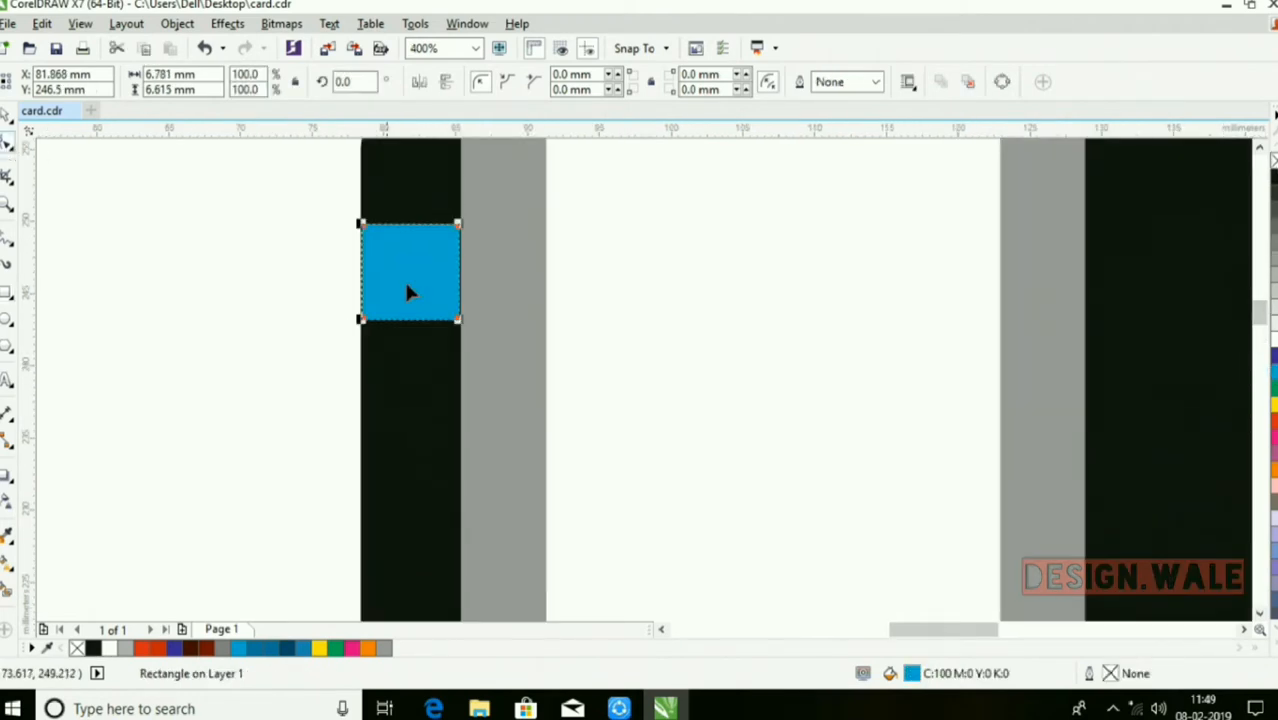
- Convert the cyan rectangle to curves and raise its two right-hand nodes to slant its top and bottom edges
right_click(408, 291)
click(443, 251)
key(F10)
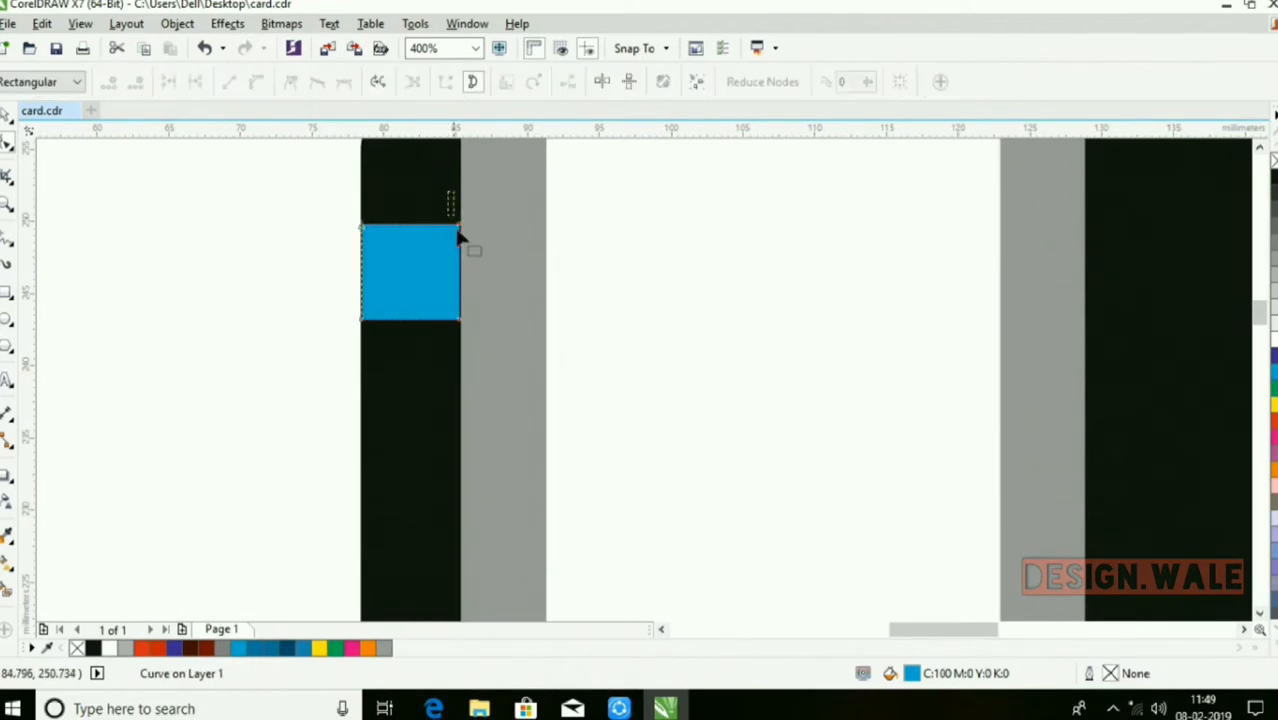
key(Up)
key(Up)
key(Up)
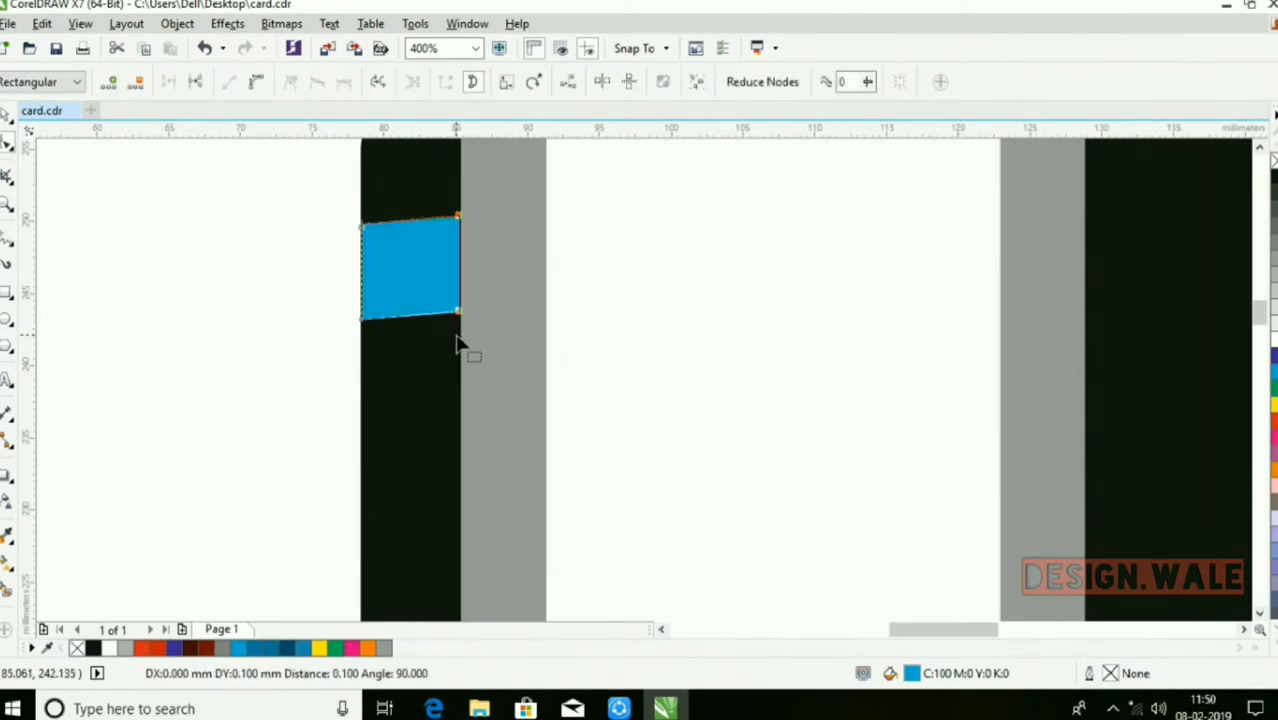
- Copy the slanted cyan shape onto the left grey strip, mirror it horizontally, and stretch it to meet the original's right edge
click(7, 116)
click(168, 266)
click(405, 272)
scroll(475, 260, up, 1)
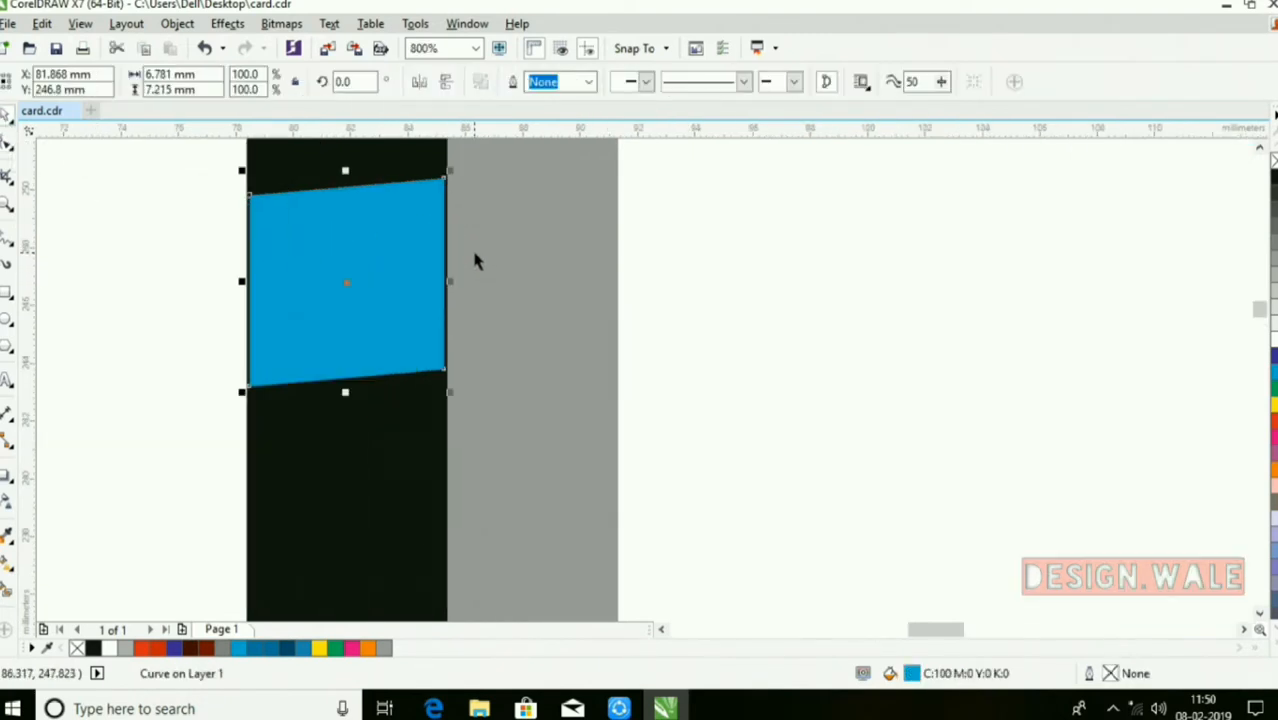
drag(351, 262, 497, 242)
click(425, 85)
scroll(450, 187, up, 2)
scroll(451, 420, down, 1)
scroll(423, 370, up, 2)
mouse_move(447, 360)
mouse_down()
mouse_move(469, 358)
mouse_move(455, 365)
mouse_up()
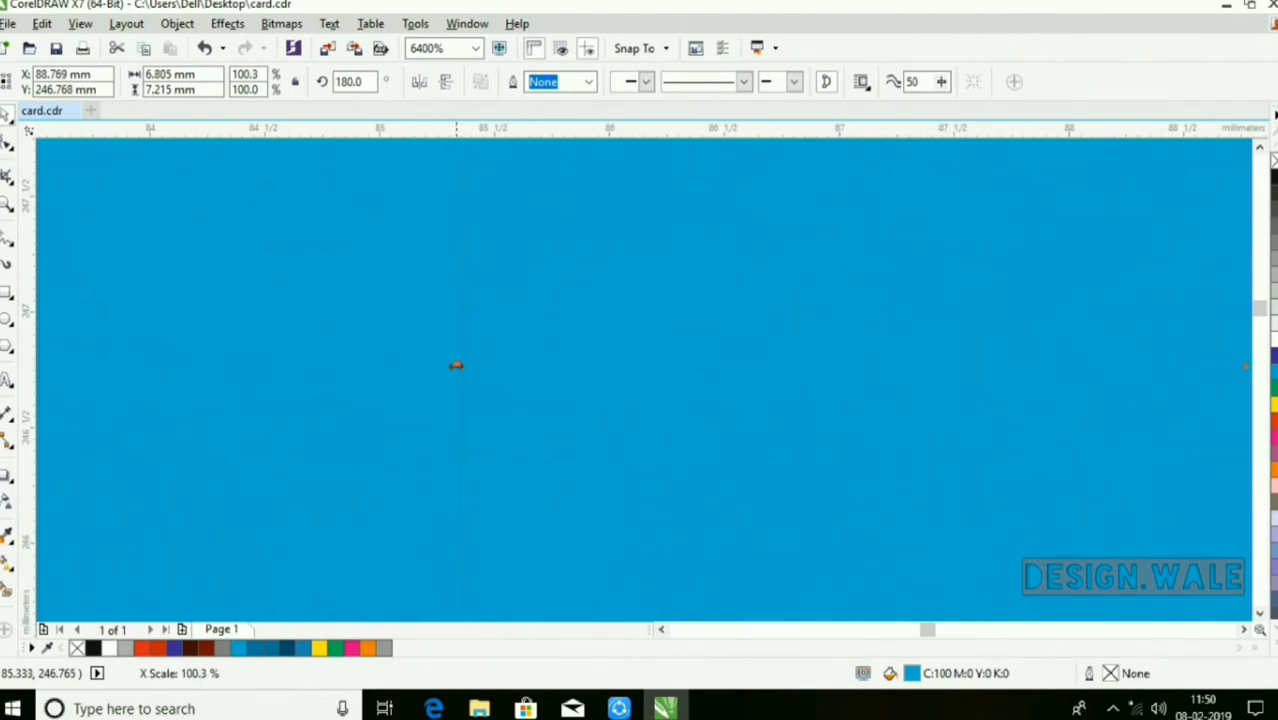
- Fill the mirrored ribbon piece with a darker blue, C83 M33 Y5 K8
double_click(912, 677)
drag(420, 220, 433, 235)
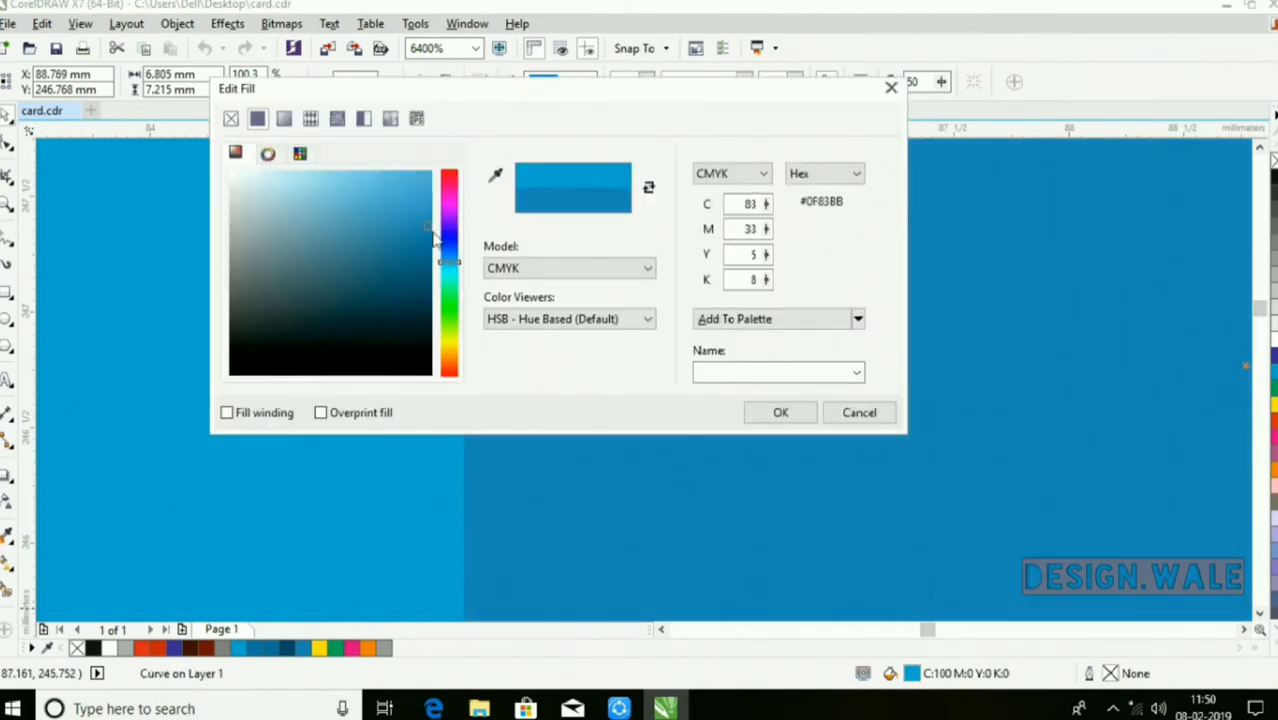
click(786, 419)
scroll(740, 372, down, 3)
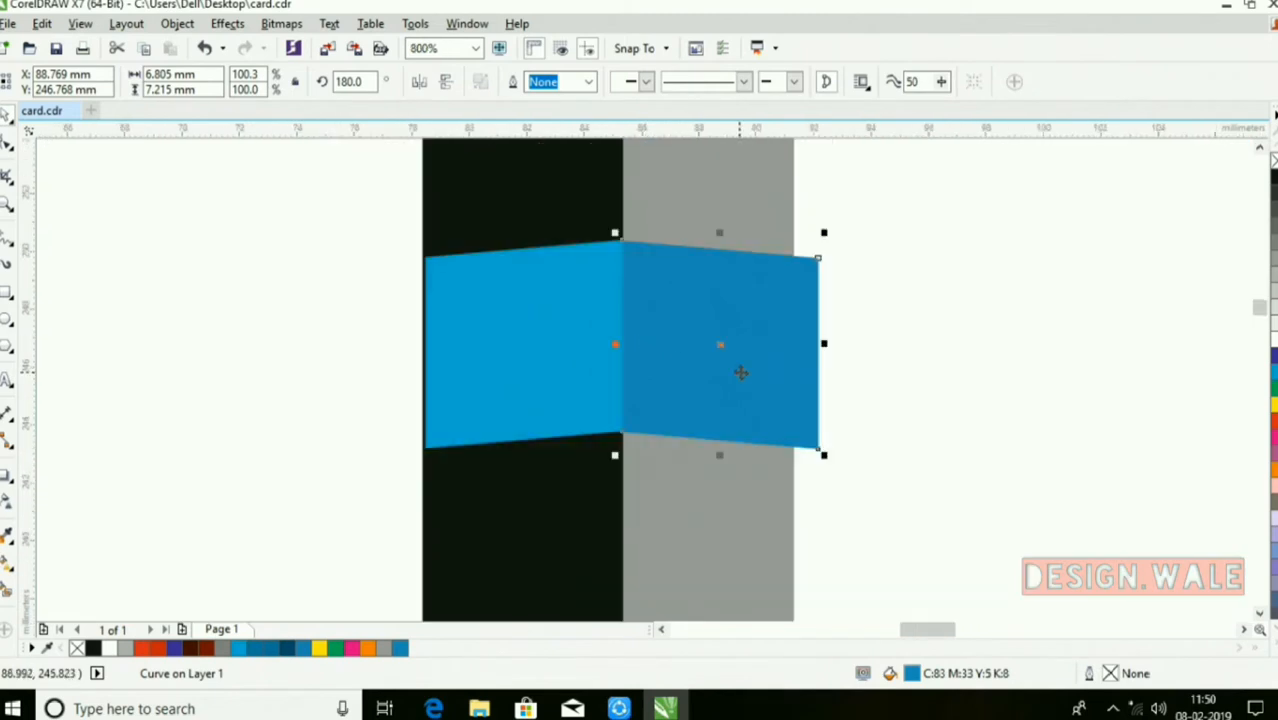
click(309, 345)
scroll(688, 314, down, 1)
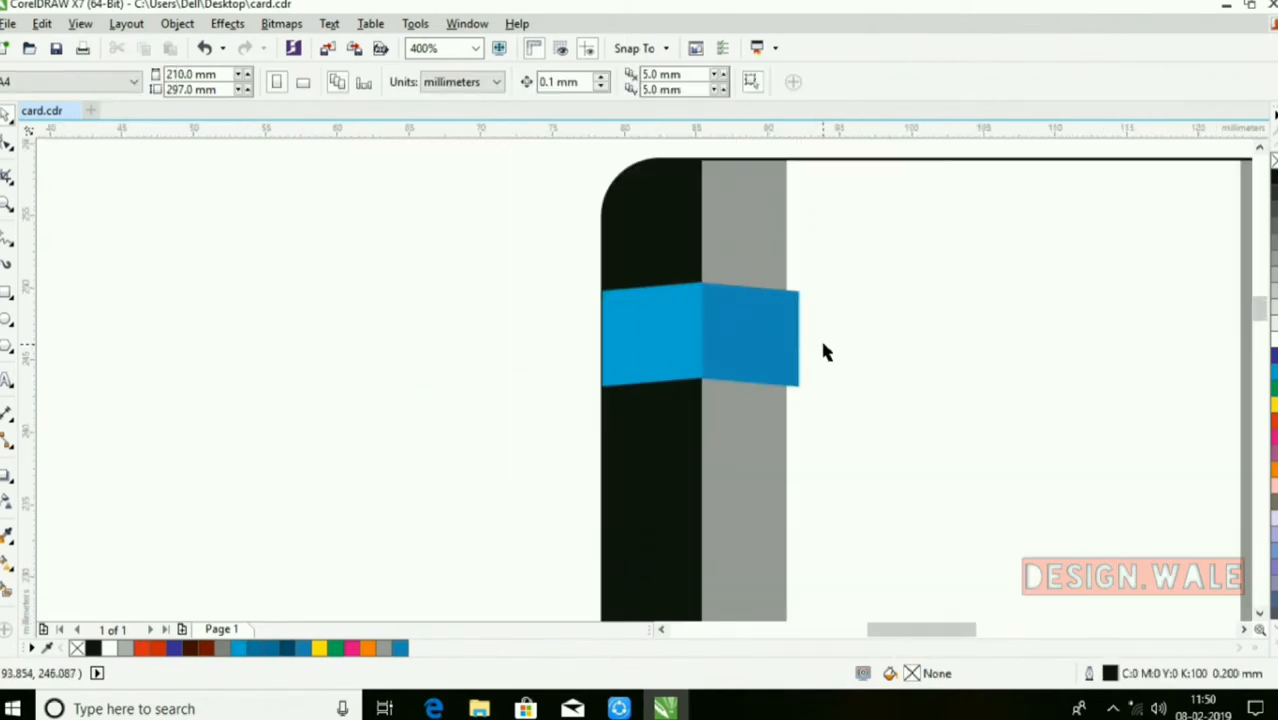
- Adjust the left edge of the cyan ribbon piece so it lines up with the card's left edge
scroll(820, 340, up, 1)
click(391, 303)
scroll(370, 350, up, 5)
drag(380, 338, 337, 338)
scroll(305, 340, down, 5)
click(305, 340)
- Adjust the outer corner nodes of the darker blue piece to extend it slightly past the grey strip
click(668, 365)
key(F10)
drag(770, 476, 819, 476)
scroll(771, 470, up, 3)
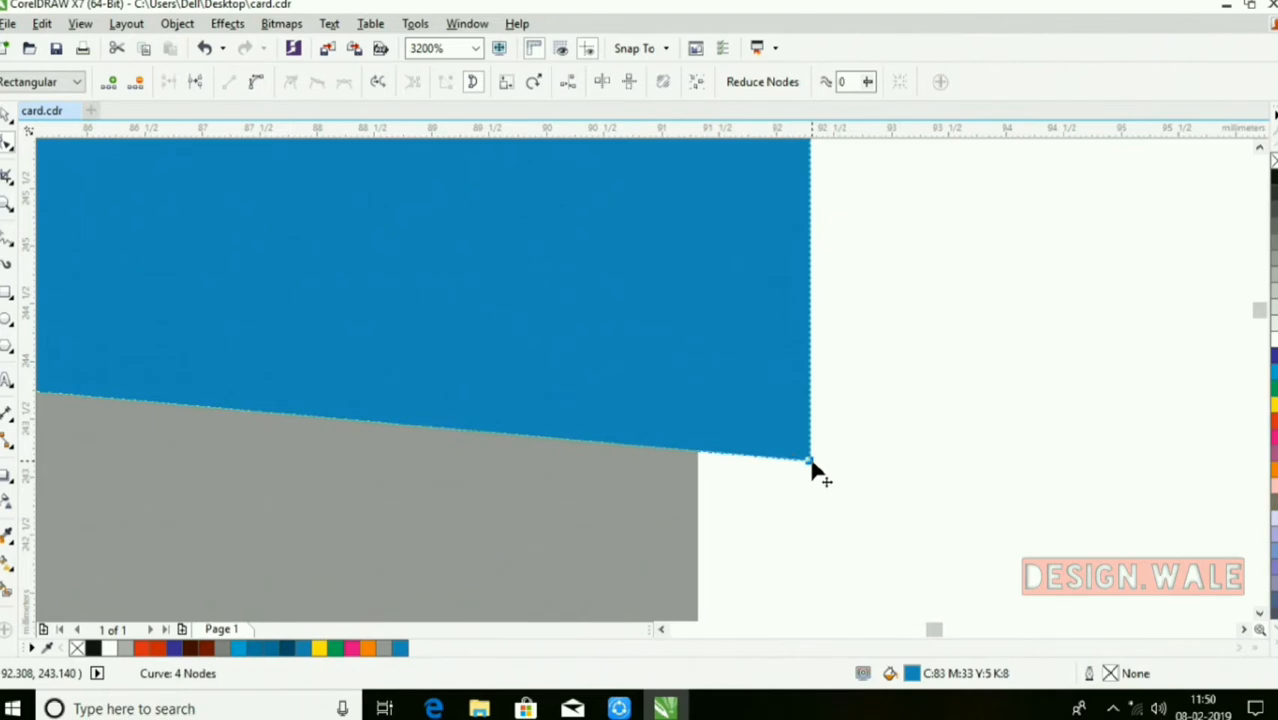
scroll(800, 465, down, 3)
scroll(790, 456, up, 1)
- Draw a narrow rectangle about 0.96 × 7.5 mm over the ribbon's overhang, with a C100 cyan fill and no outline
click(9, 286)
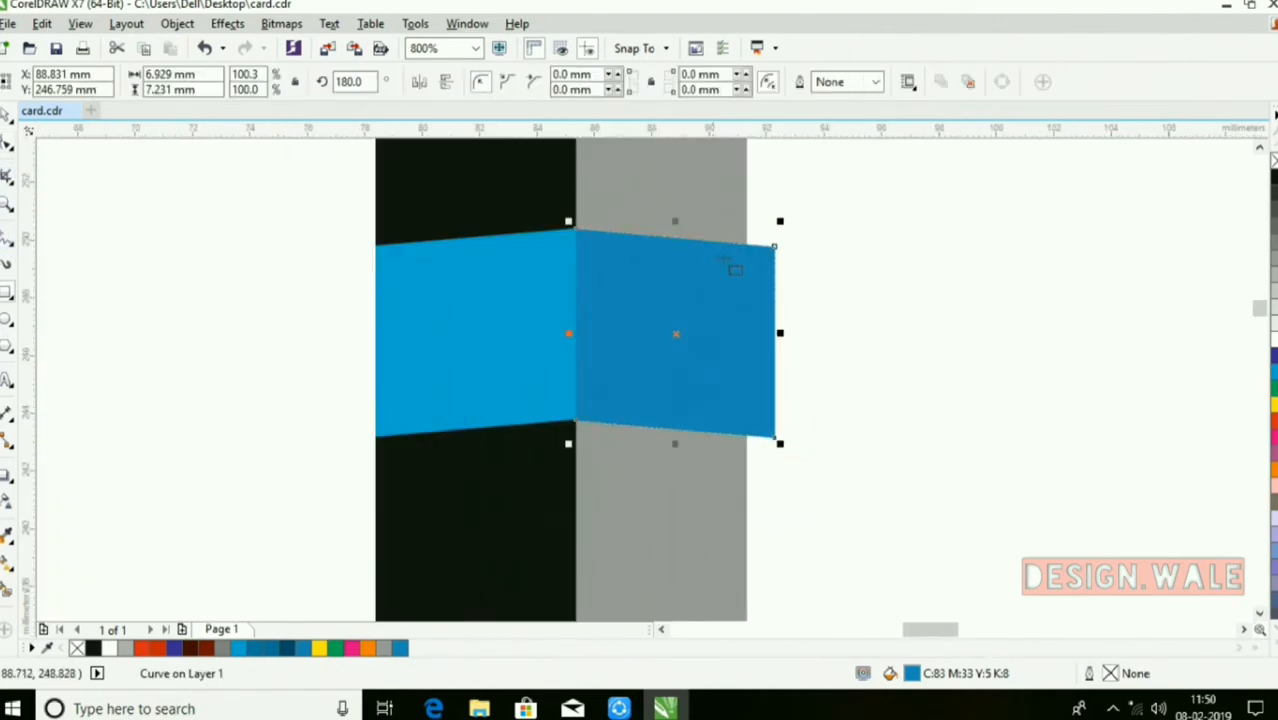
drag(748, 243, 779, 465)
right_click(1271, 161)
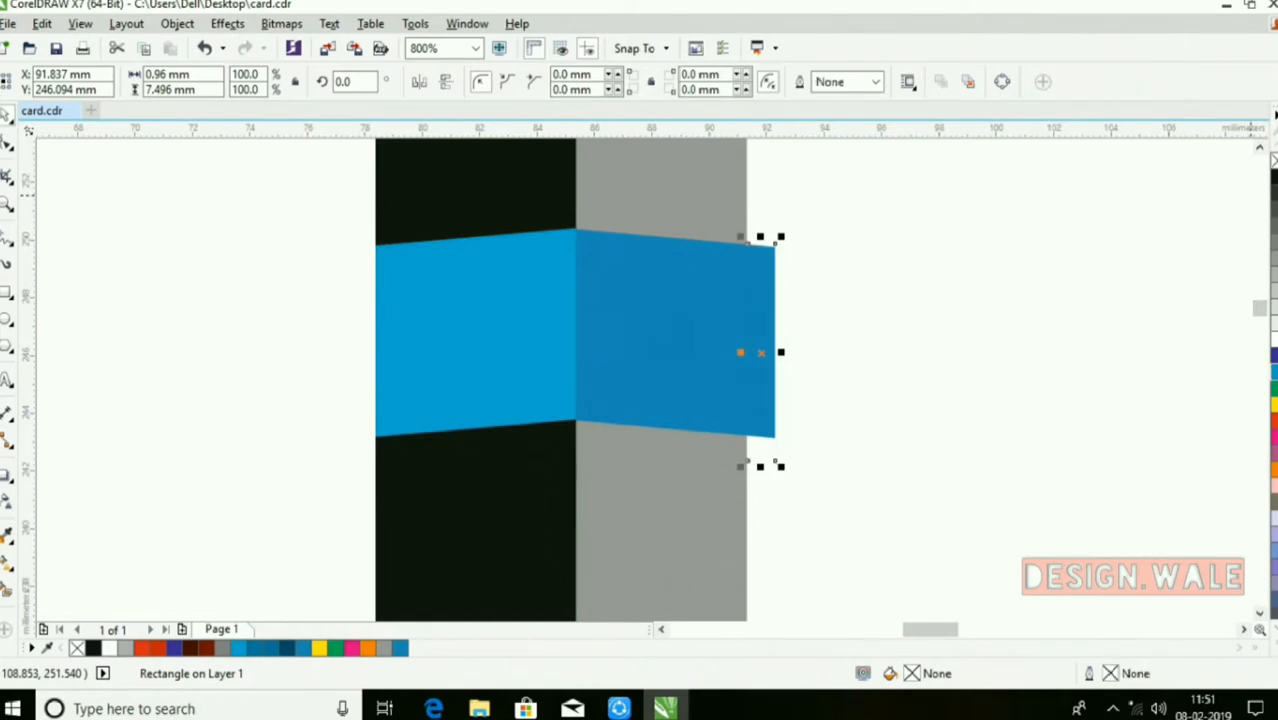
click(1273, 372)
- Bring the darker blue ribbon piece in front of the narrow cyan rectangle
click(663, 296)
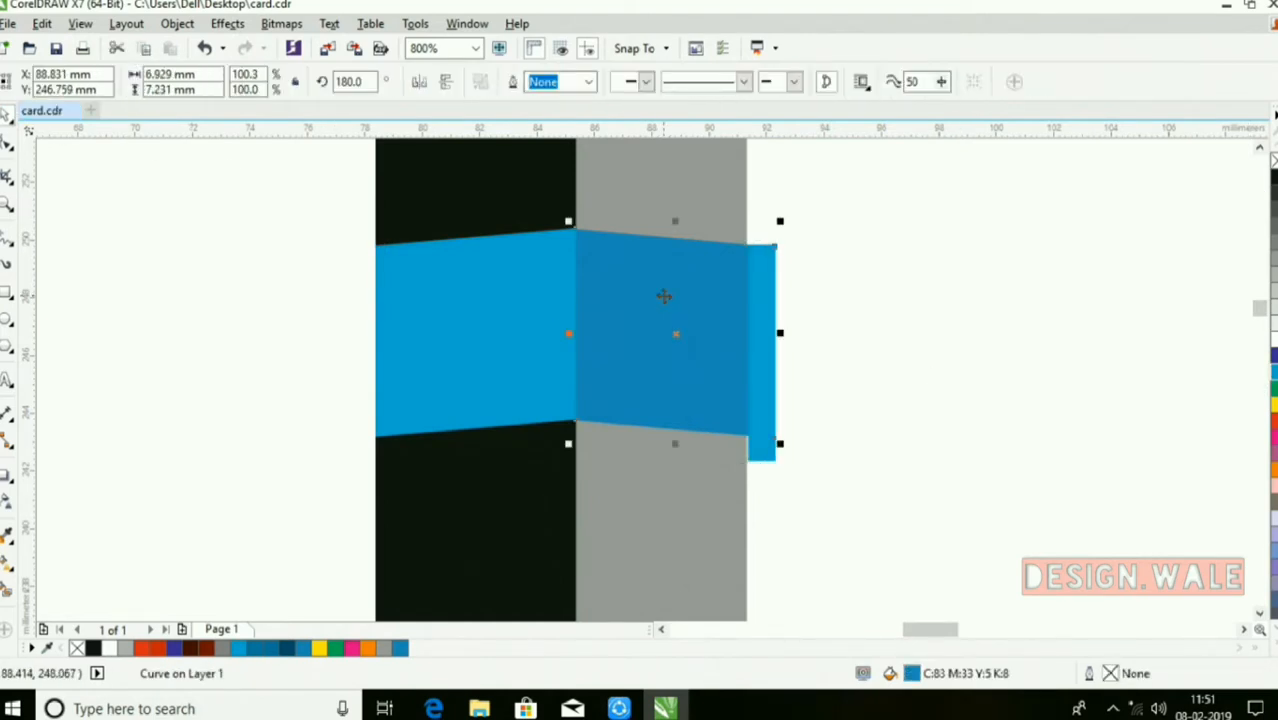
key(shift+Page_Up)
click(903, 353)
- Convert the narrow rectangle to curves and reshape its lower corners into a triangular fold between the ribbon's overhang and the grey strip
scroll(771, 474, up, 2)
click(749, 400)
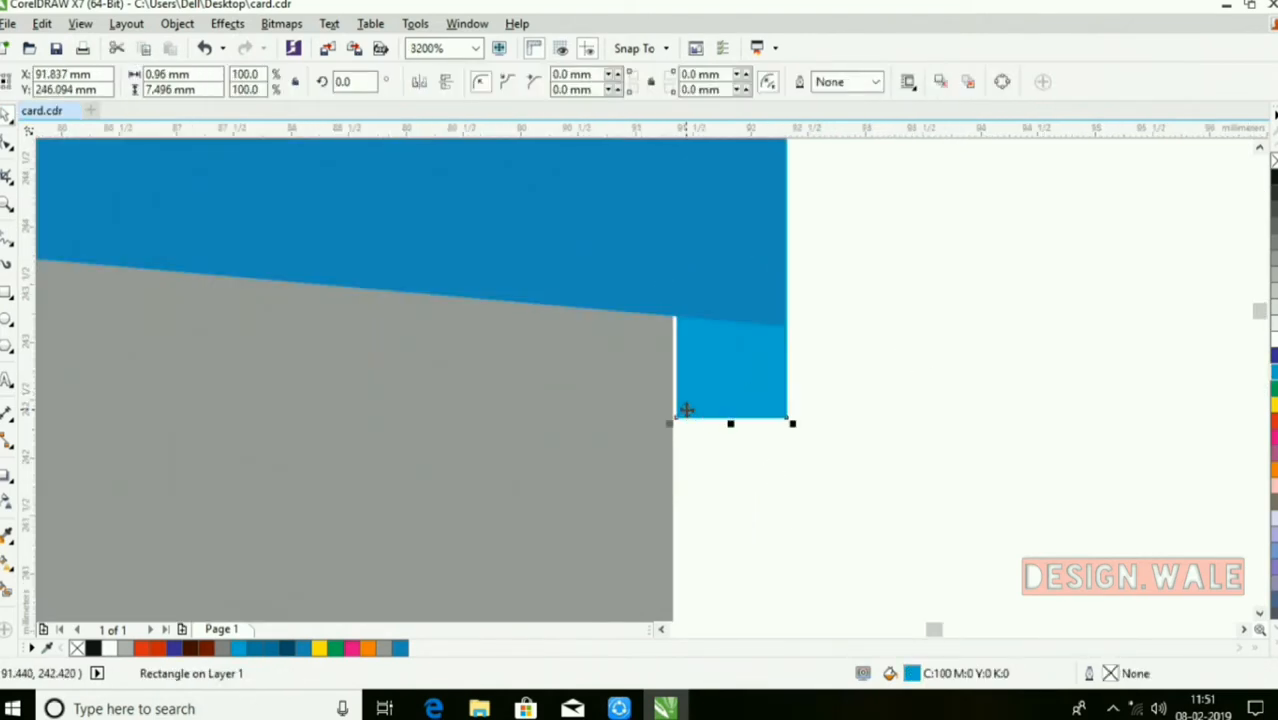
right_click(740, 408)
click(827, 251)
key(F10)
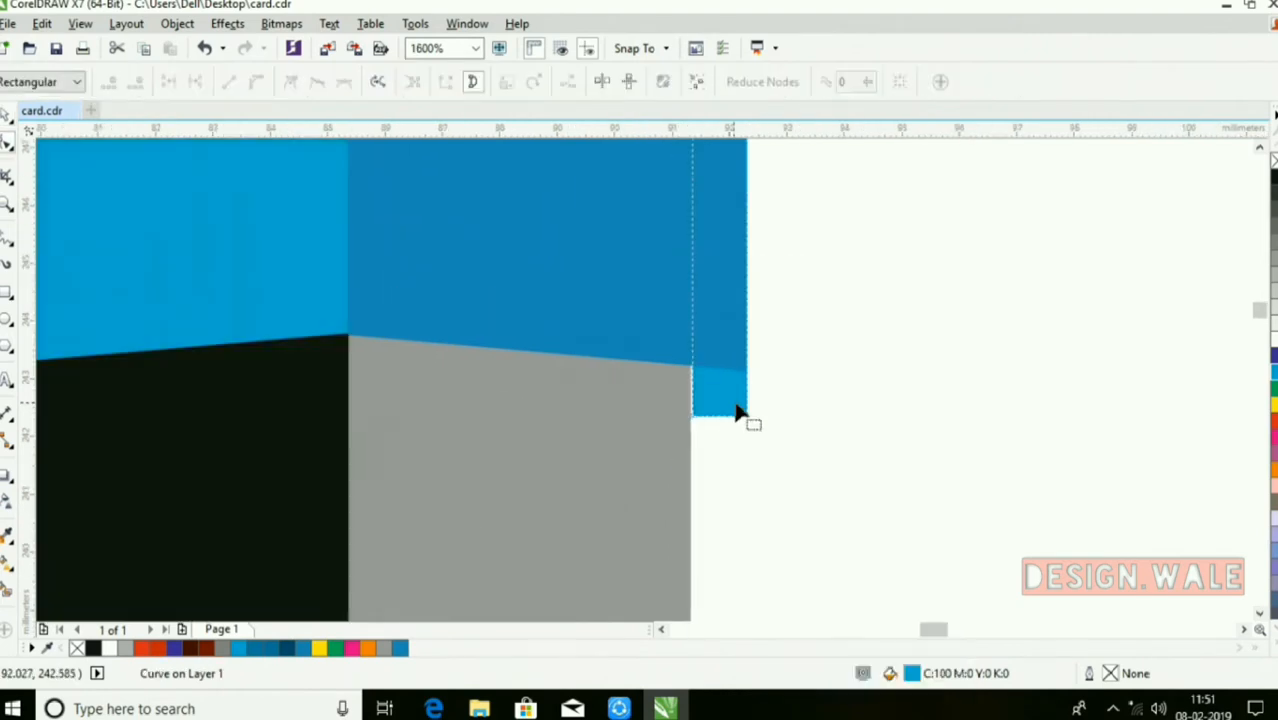
drag(753, 432, 798, 330)
scroll(741, 357, down, 4)
scroll(707, 312, up, 8)
scroll(700, 305, down, 8)
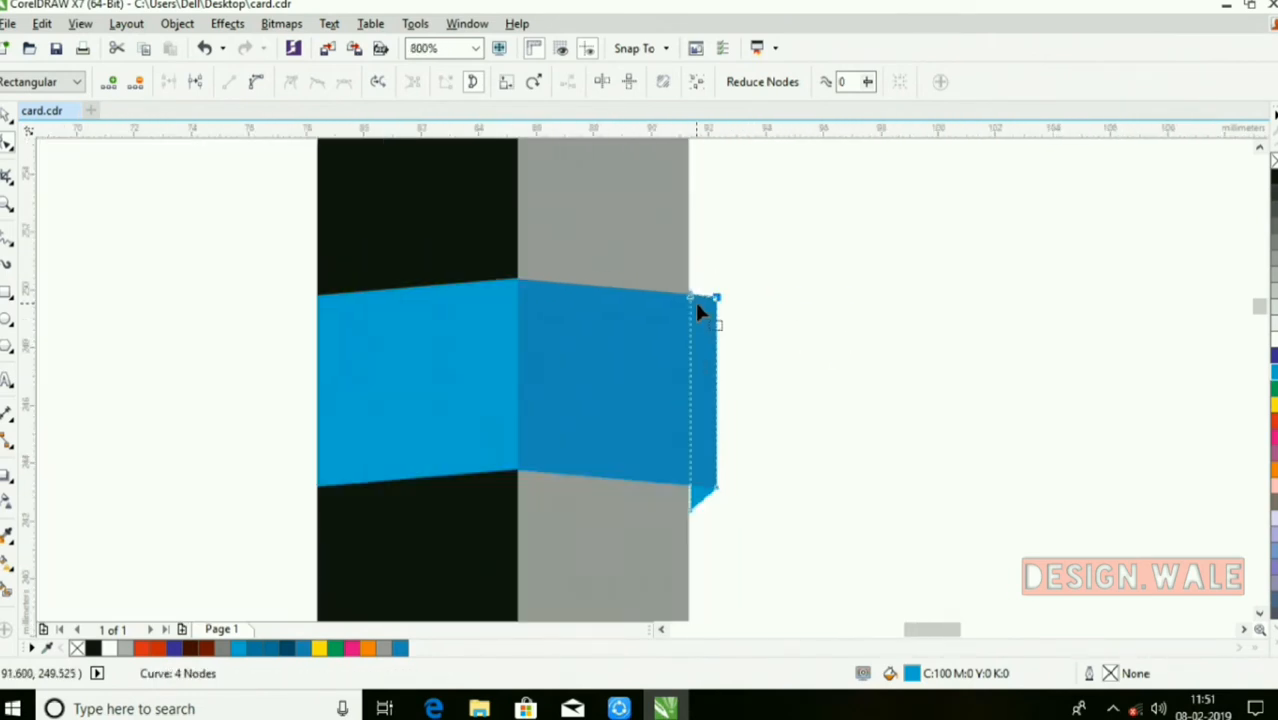
scroll(700, 518, up, 8)
drag(668, 562, 655, 572)
- Try to give the triangular fold a darker blue fill
double_click(911, 675)
drag(405, 260, 414, 277)
click(778, 412)
- Fill the triangular fold with a dark blue, C90 M42 Y13 K35
click(7, 118)
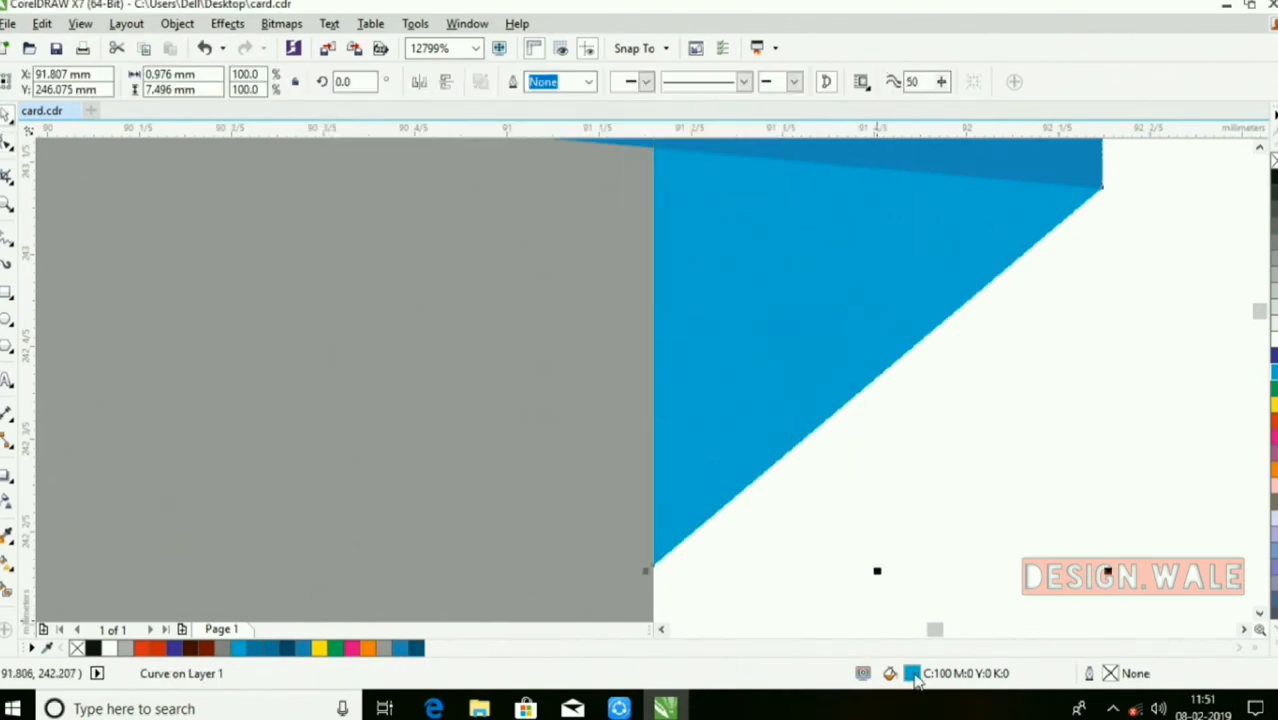
double_click(911, 675)
click(424, 268)
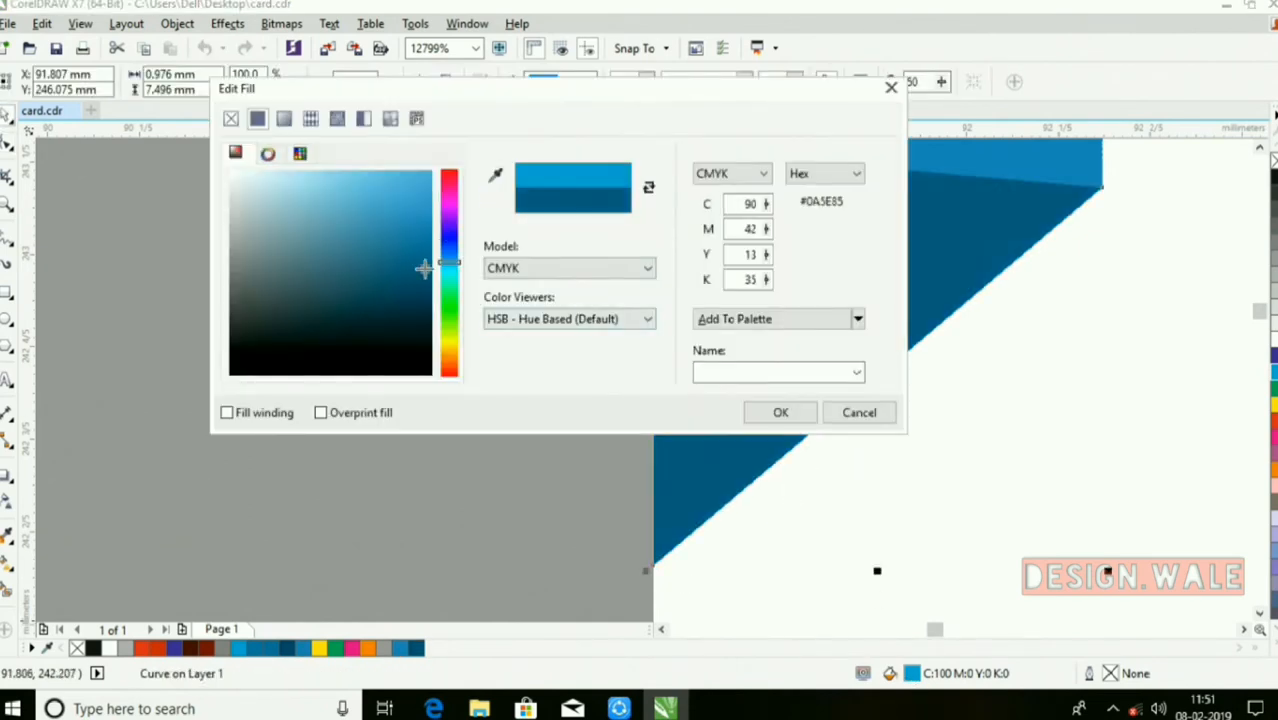
click(780, 413)
click(805, 449)
scroll(804, 367, down, 5)
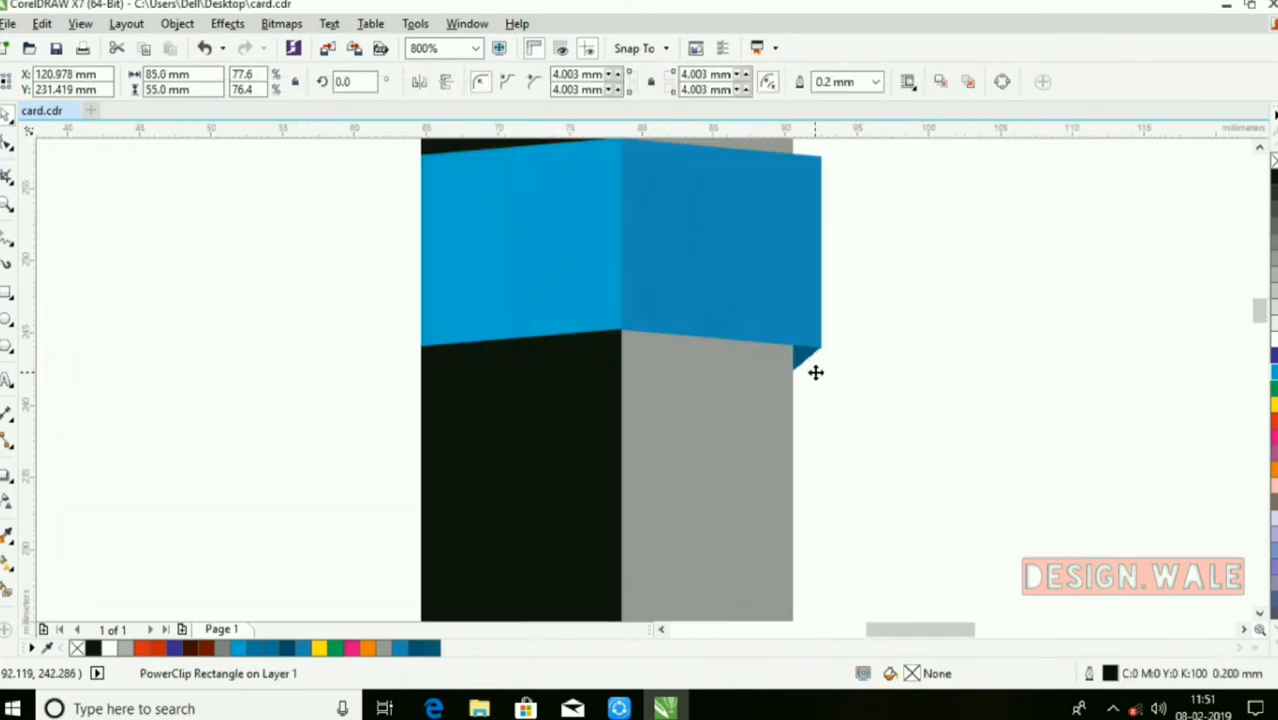
- Group the three ribbon pieces and nudge the group up to Y 249.867 mm
scroll(758, 290, up, 1)
scroll(757, 290, down, 1)
click(512, 224)
drag(512, 232, 864, 400)
scroll(779, 330, down, 1)
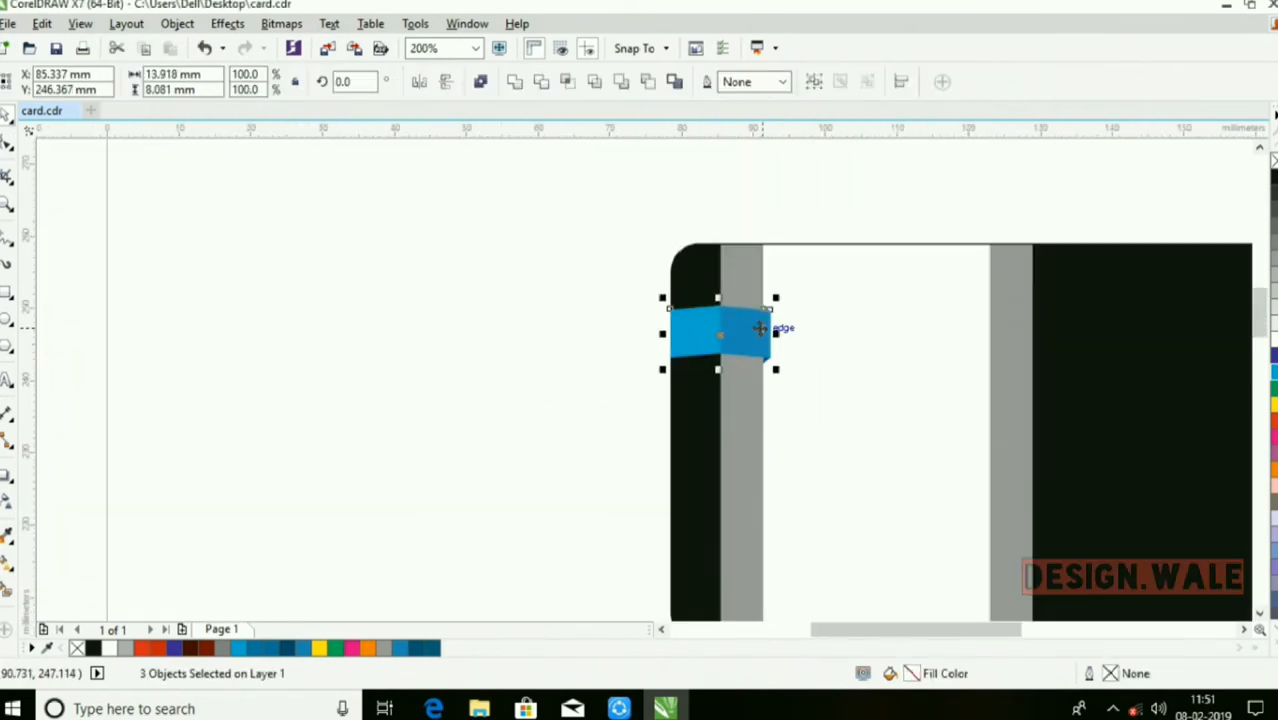
scroll(756, 328, up, 1)
key(ctrl+g)
key(Up)
key(Up)
key(Up)
key(Up)
key(Up)
key(Up)
key(Up)
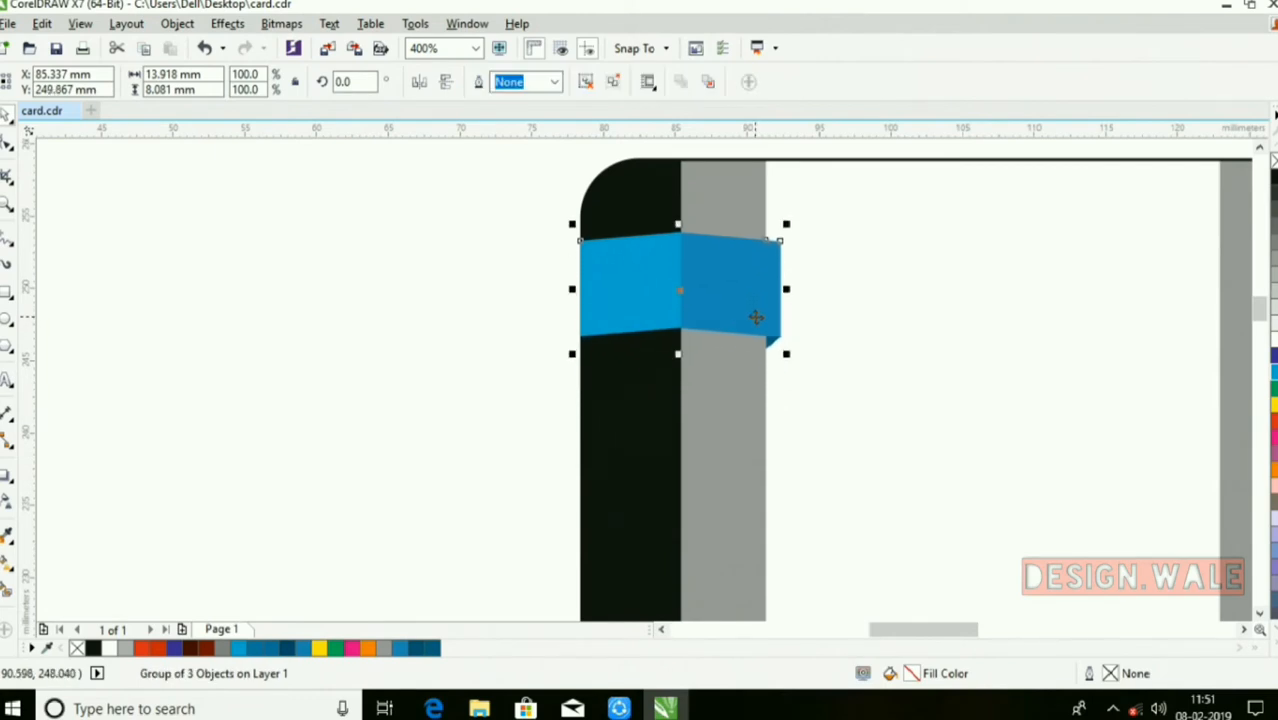
- Duplicate the ribbon group and move the copy straight down to Y 240.867 mm
key(KP_Add)
key(Down)
key(Down)
key(Down)
key(Down)
key(Down)
key(Down)
key(Down)
key(Down)
key(Down)
key(Down)
key(Down)
key(Down)
key(Down)
key(Down)
key(Down)
key(Down)
key(Down)
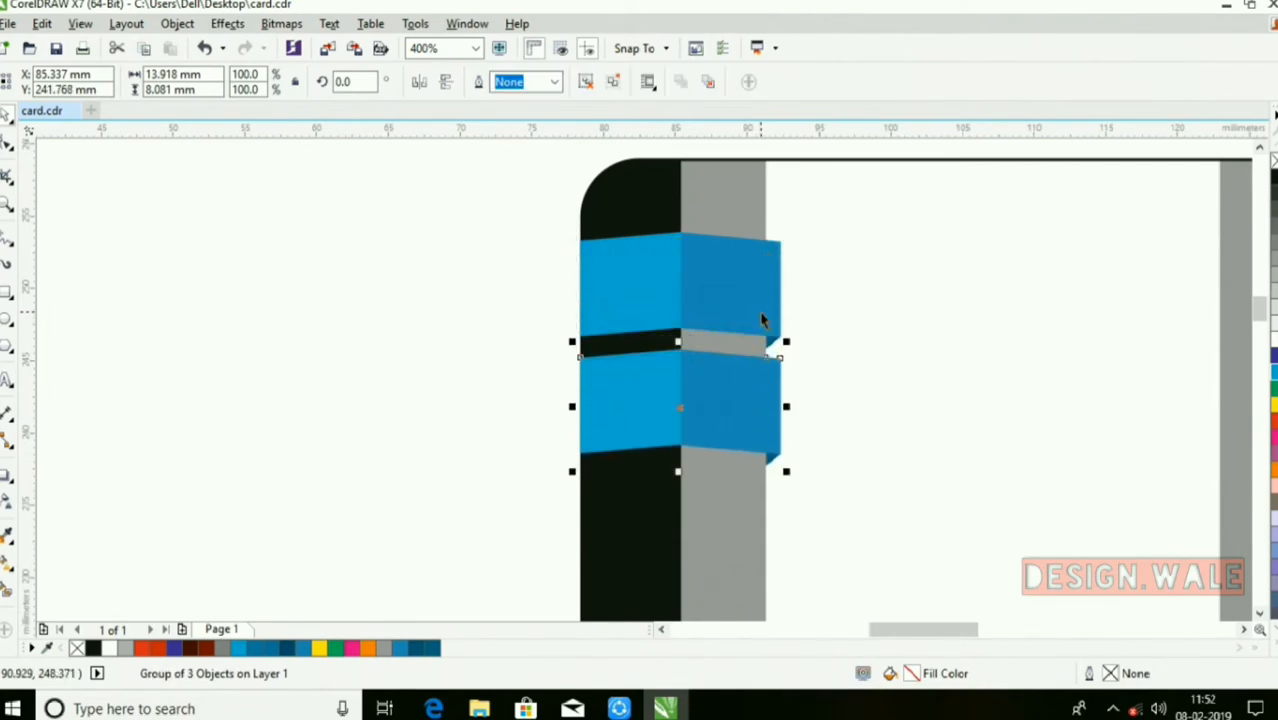
- Select both ribbons and group them together
scroll(762, 330, down, 2)
scroll(768, 360, up, 1)
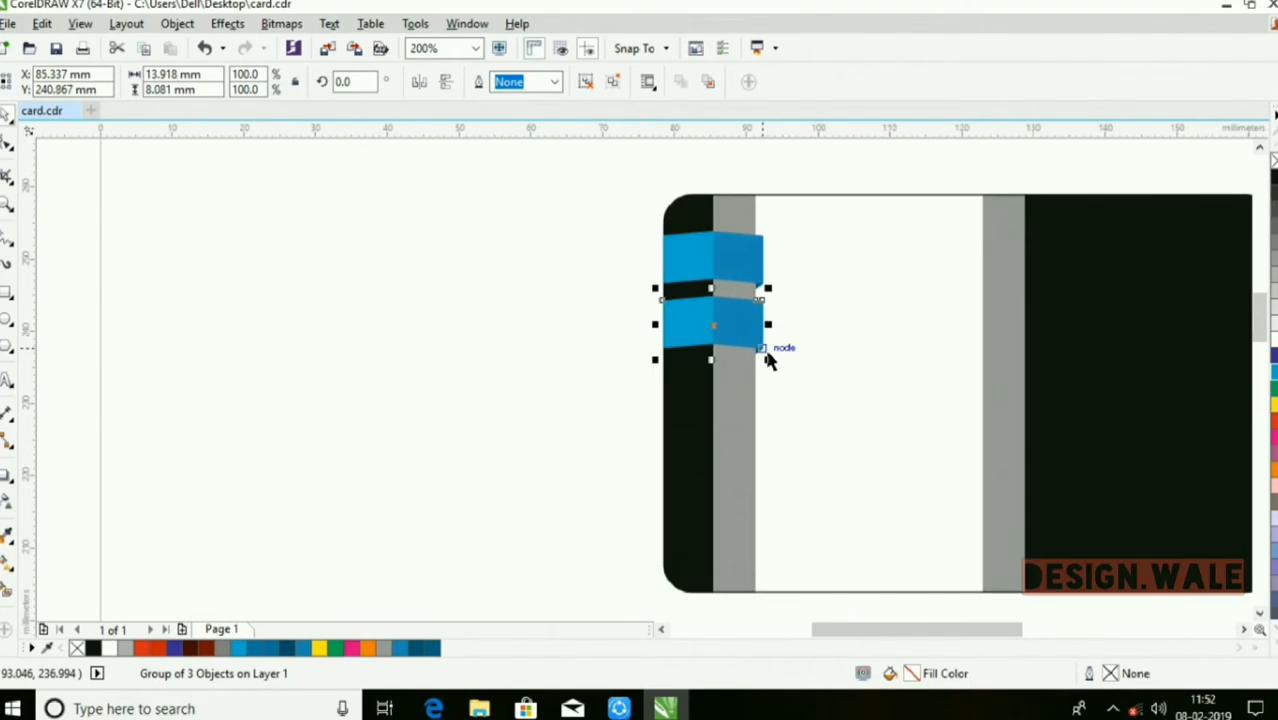
drag(594, 206, 797, 366)
key(ctrl+g)
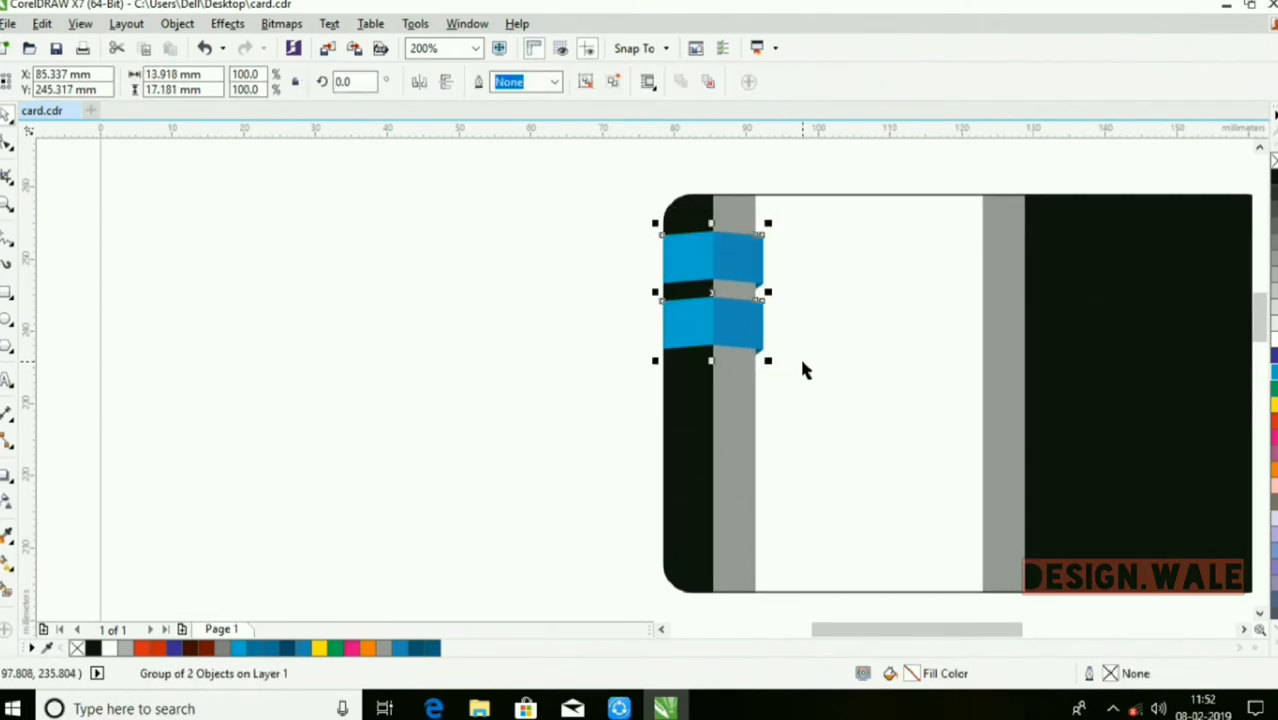
- Duplicate the pair of ribbons and move the copy straight down to Y 226.917 mm, forming four evenly spaced ribbons
key(KP_Add)
key(Down)
key(Down)
key(Down)
key(Down)
key(Down)
key(Down)
key(Down)
key(Down)
key(Down)
key(Down)
key(Down)
key(Down)
key(Down)
key(Down)
key(Down)
key(Down)
key(Down)
key(Down)
key(Down)
key(Down)
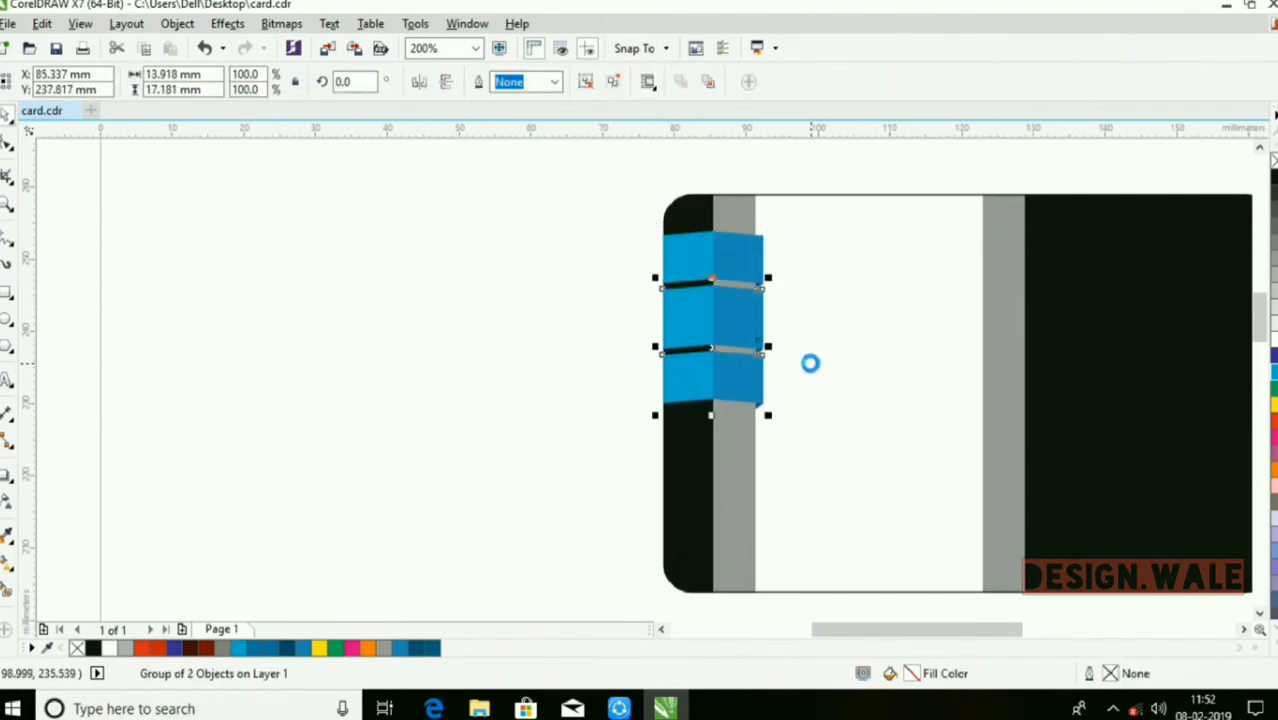
key(Down)
key(Down)
key(Down)
key(Down)
key(Down)
key(Down)
key(Down)
key(Down)
key(Down)
key(Down)
key(Down)
key(Down)
key(Down)
key(Down)
key(Down)
key(Down)
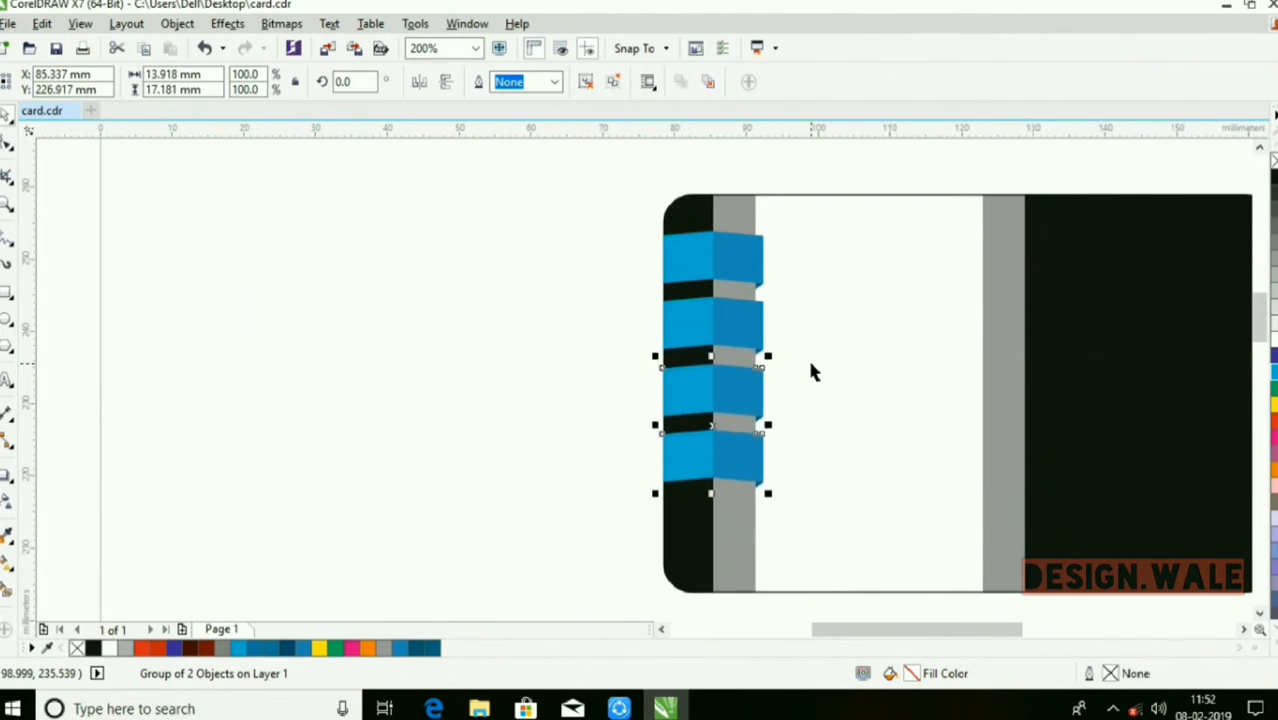
- Stretch the column of four ribbons vertically to a height of 42.181 mm
drag(613, 200, 822, 506)
drag(713, 491, 714, 540)
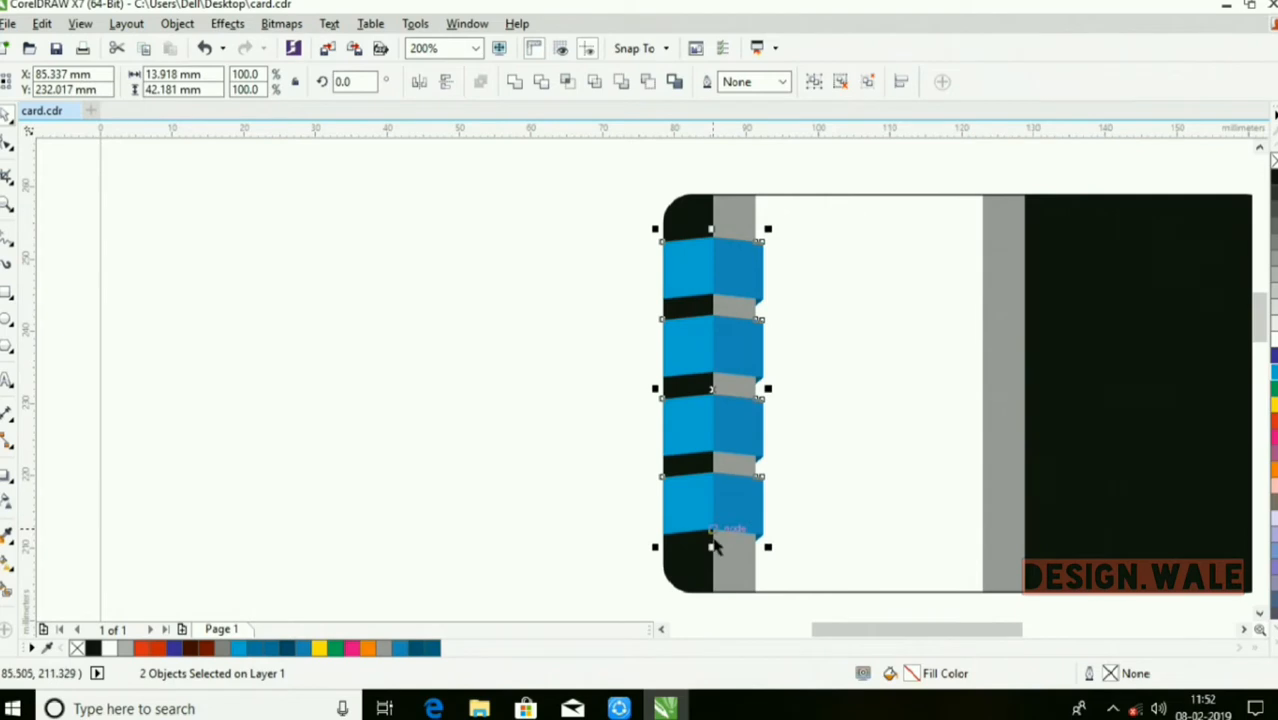
click(532, 460)
- Copy the column of four ribbons over to the right grey strip
drag(608, 205, 797, 562)
drag(632, 202, 786, 560)
drag(712, 393, 979, 380)
- Try to align the copied ribbon column with the original ribbons
shift+click(700, 271)
key(l)
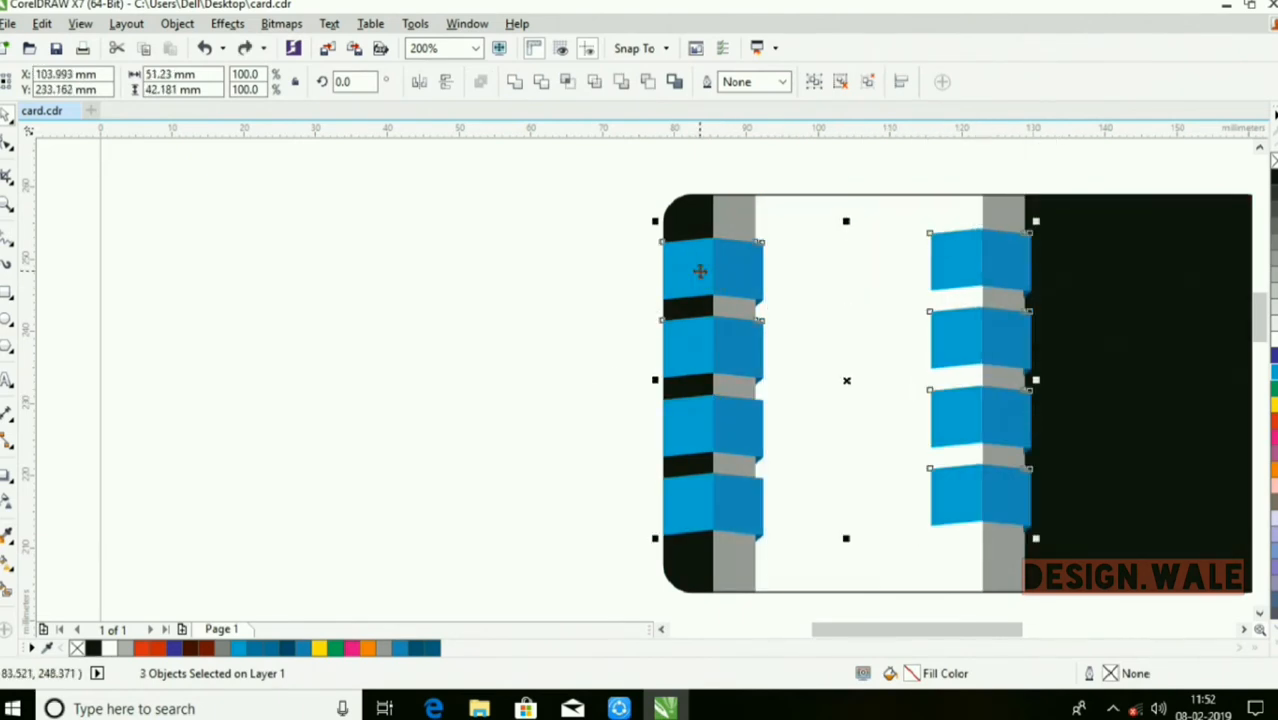
key(ctrl+z)
- Group the copied column of four ribbons on the right grey strip and mirror it horizontally
drag(905, 172, 1050, 548)
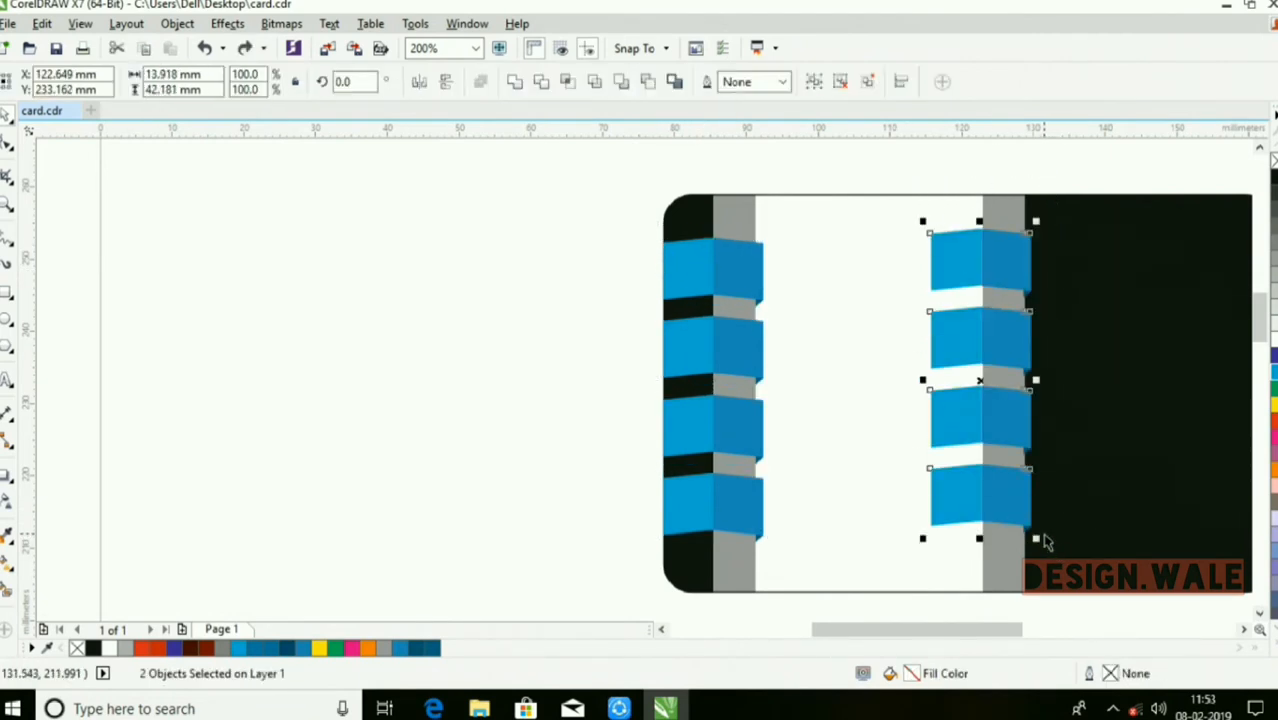
key(ctrl+g)
click(415, 80)
scroll(900, 289, down, 1)
scroll(993, 374, up, 1)
- Nudge the mirrored ribbon column right to X 128.849 mm so its folds meet the black band's edge
key(Right)
key(Right)
key(Right)
key(Right)
key(Right)
key(Right)
key(Right)
key(Right)
key(Right)
key(Right)
key(Right)
key(Right)
key(Right)
key(Right)
key(Right)
key(Right)
key(Right)
key(Right)
key(Right)
key(Right)
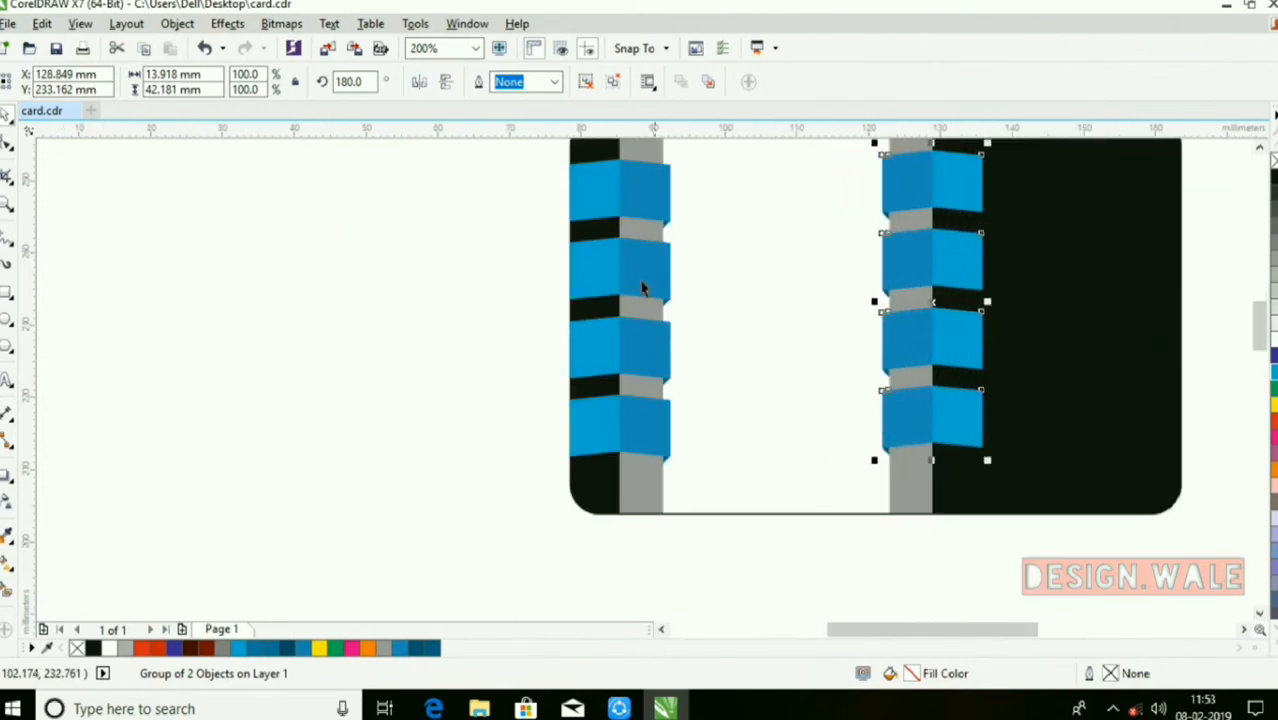
- Try to align the mirrored right ribbon column with the left ribbon column
shift+click(612, 266)
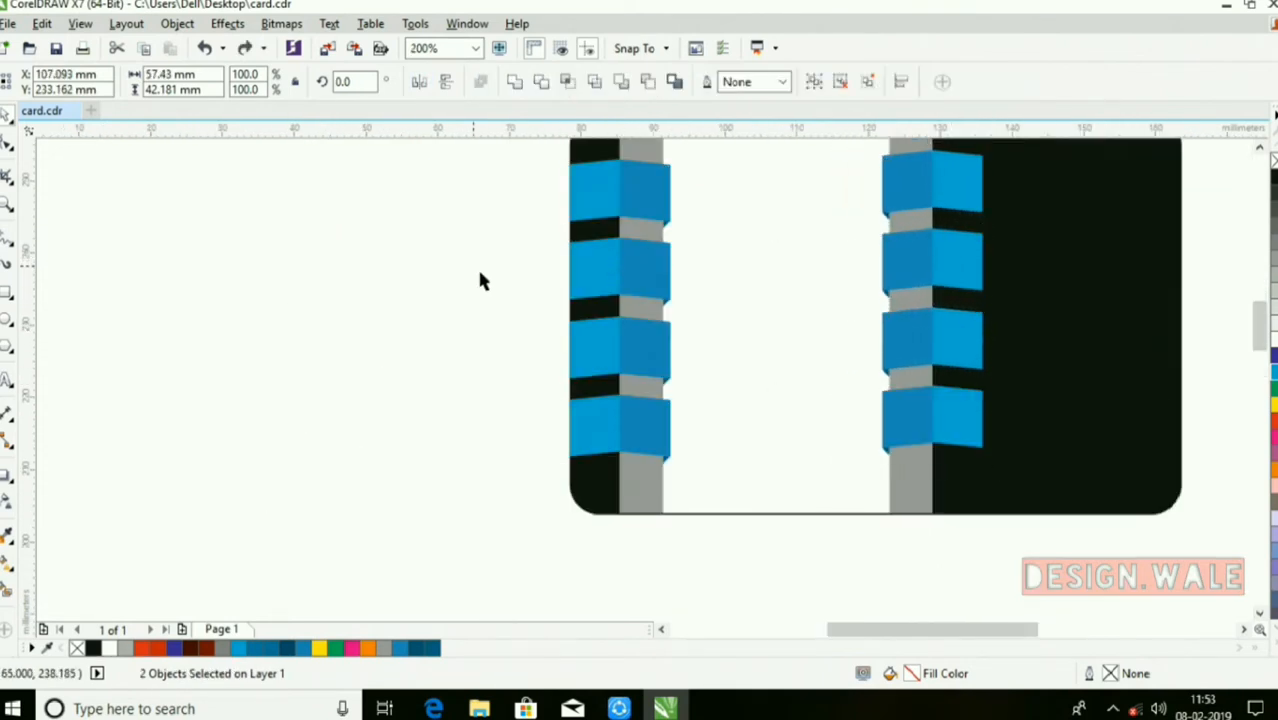
click(474, 274)
scroll(884, 457, down, 1)
drag(848, 254, 958, 482)
scroll(786, 496, up, 2)
shift+click(762, 446)
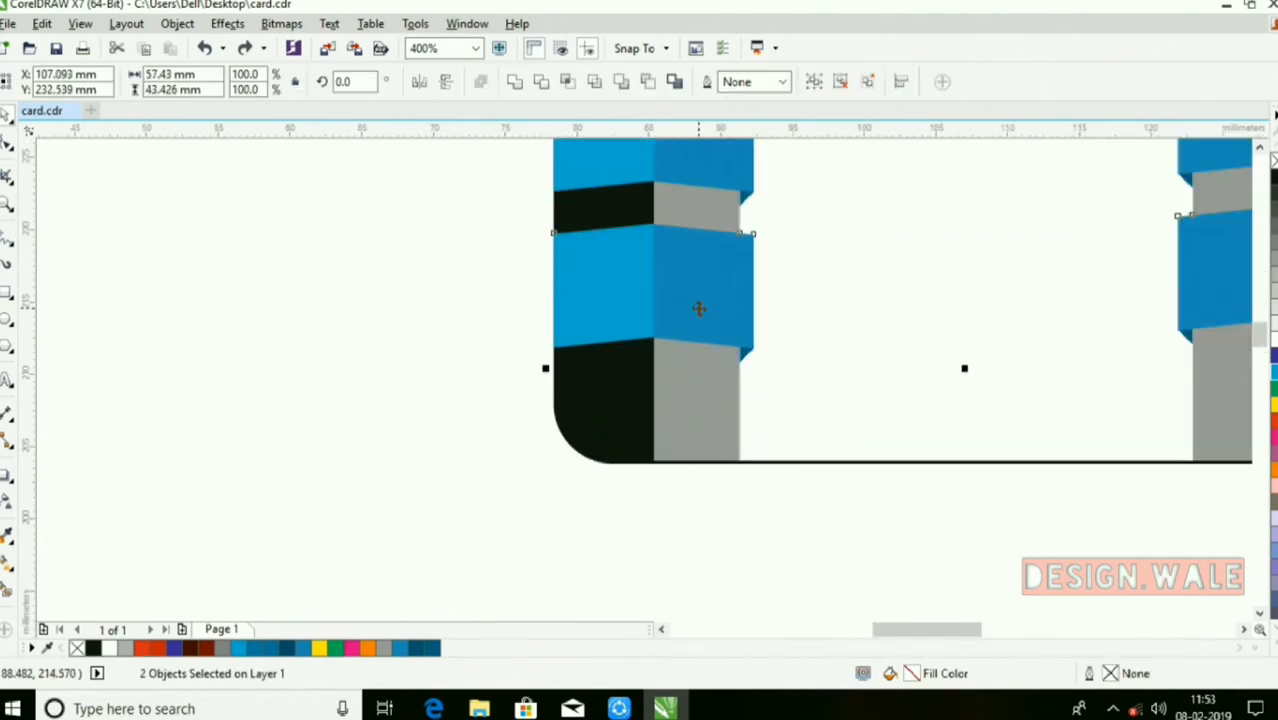
scroll(698, 308, down, 2)
click(800, 405)
scroll(800, 405, down, 1)
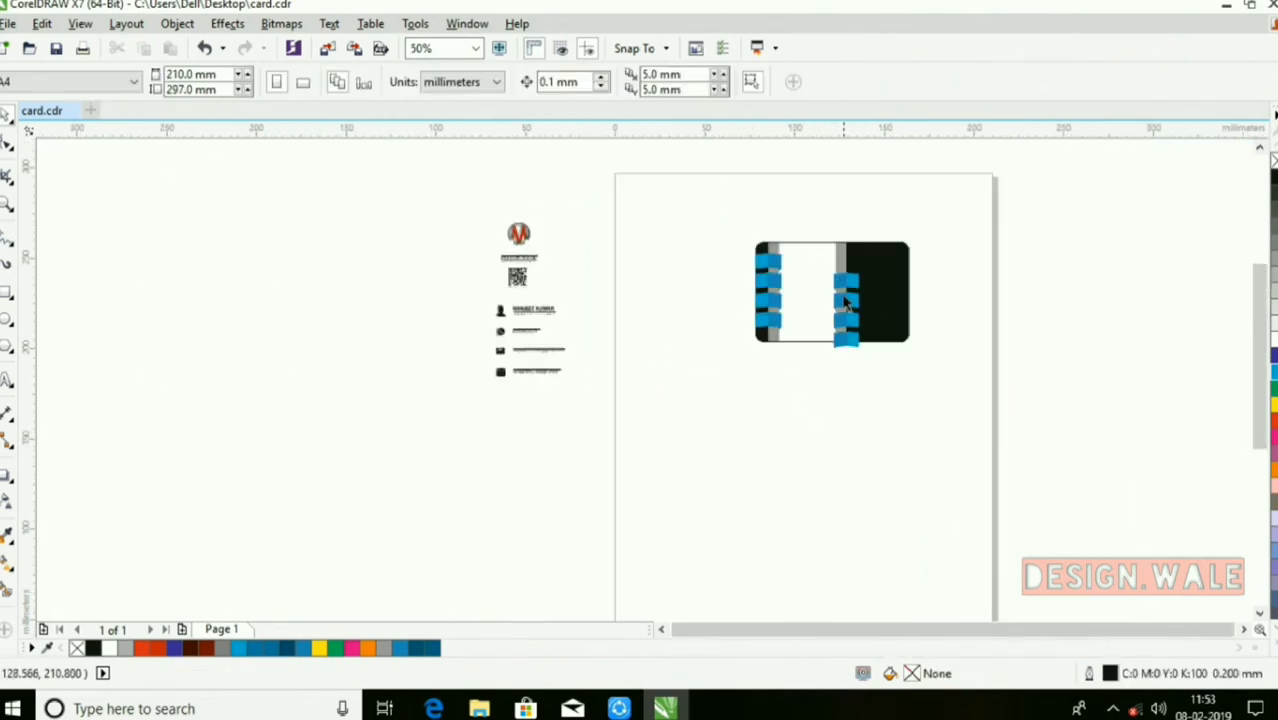
- Move the right ribbon column up to roughly the height of the left ribbon column
scroll(853, 325, up, 1)
click(853, 325)
click(893, 502)
click(866, 302)
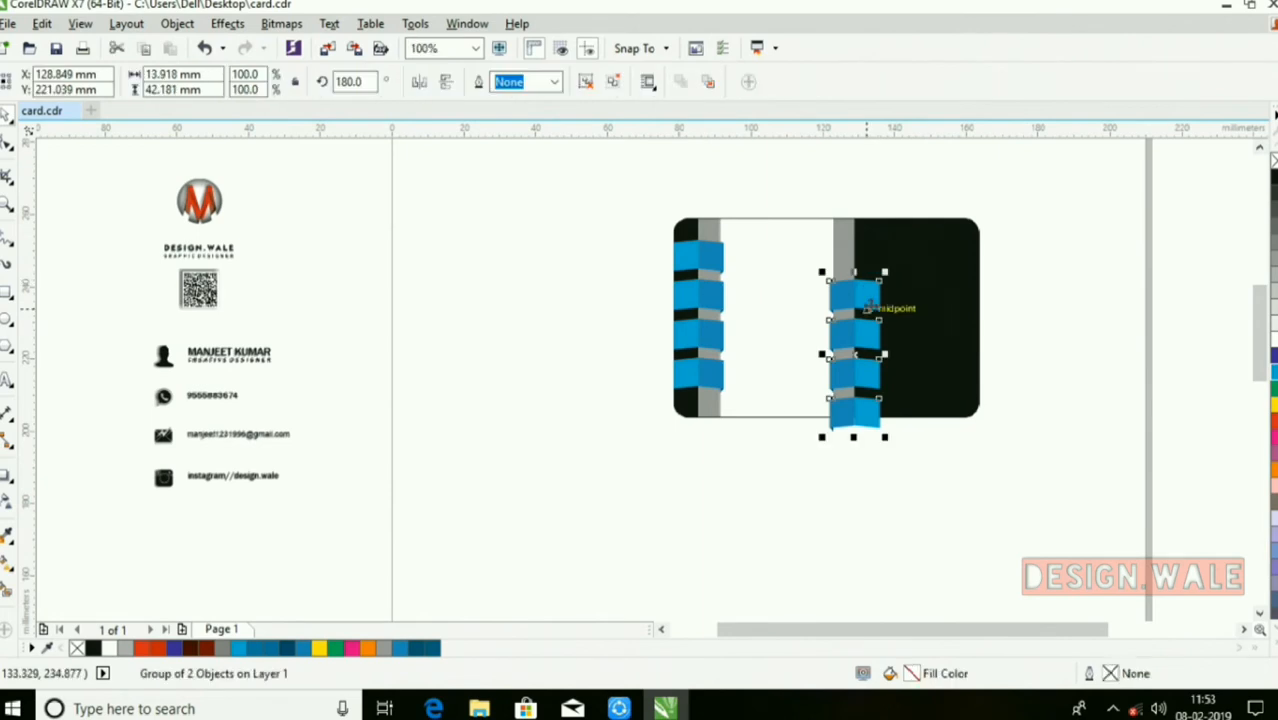
drag(870, 310, 847, 251)
scroll(856, 268, up, 2)
scroll(847, 251, down, 2)
- Level the right ribbon column exactly with the left one at Y 231.562 mm
click(577, 236)
drag(587, 229, 762, 404)
shift+click(866, 338)
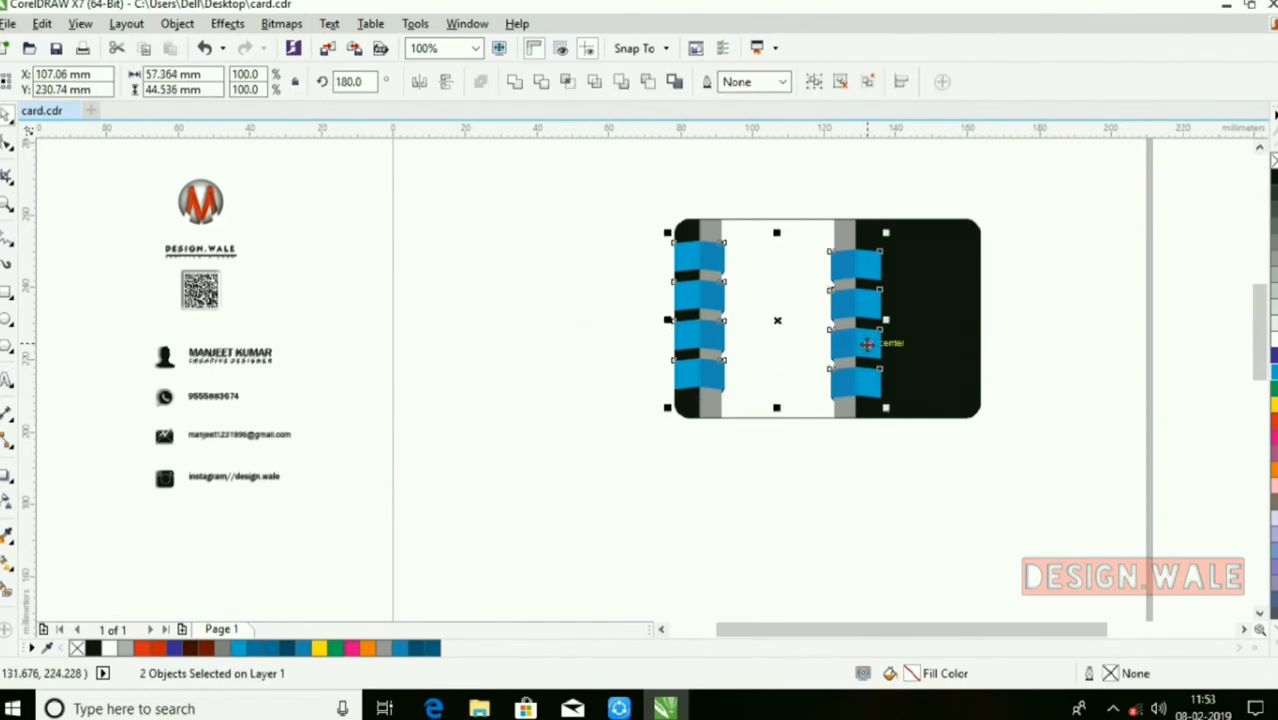
key(Up)
key(Up)
key(Up)
key(Up)
key(Up)
key(Up)
key(Up)
key(Up)
key(Up)
key(Up)
key(Up)
key(Up)
key(Up)
key(Up)
key(Up)
key(Up)
key(Up)
key(Up)
key(Up)
key(Up)
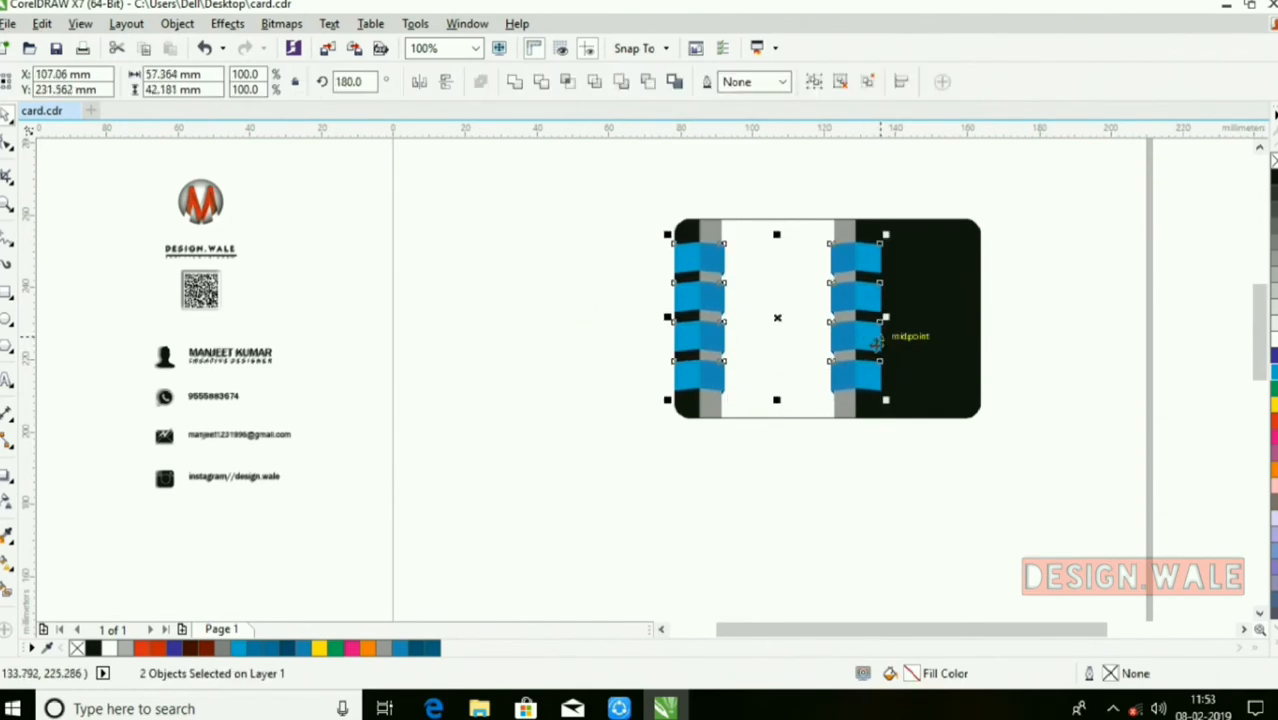
click(849, 484)
- Add a horizontal guideline at the upper fold corners of the ribbons and ungroup all objects in the right ribbon column
scroll(822, 268, up, 1)
drag(809, 132, 818, 213)
right_click(915, 212)
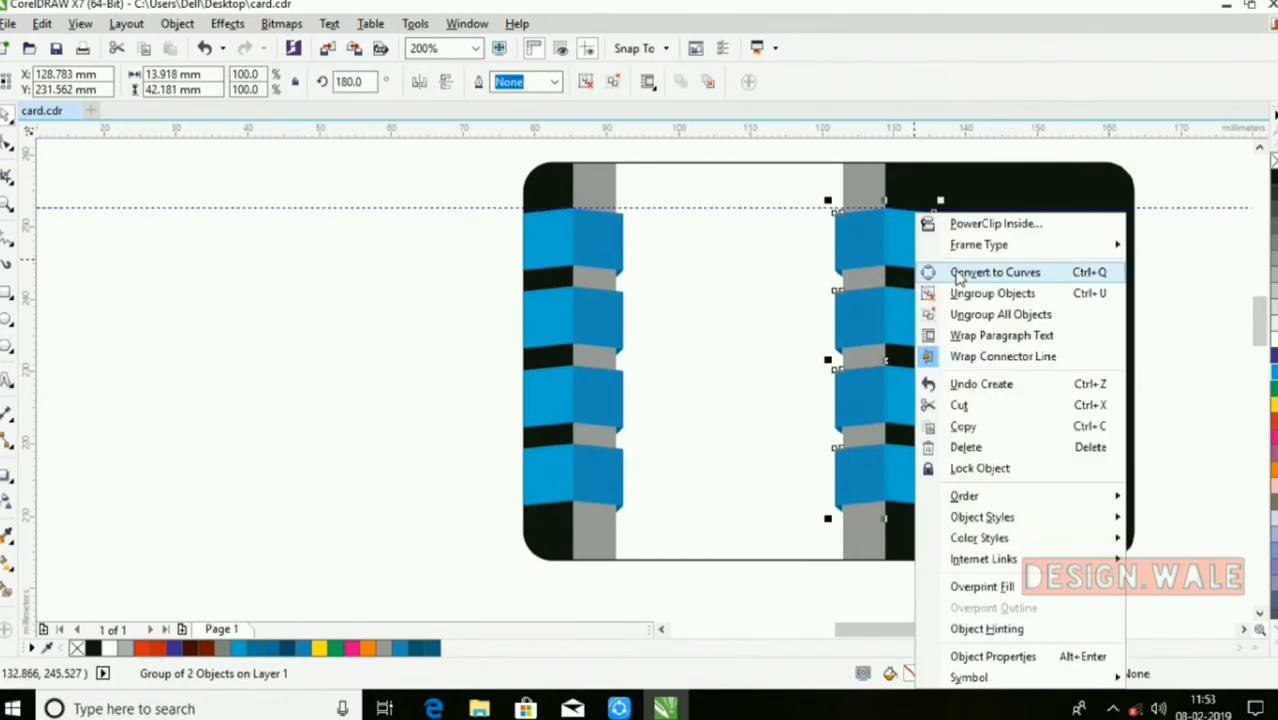
click(967, 316)
- Raise the outer corner nodes of the four light blue faces on the right to the guideline, making their edges horizontal
click(7, 170)
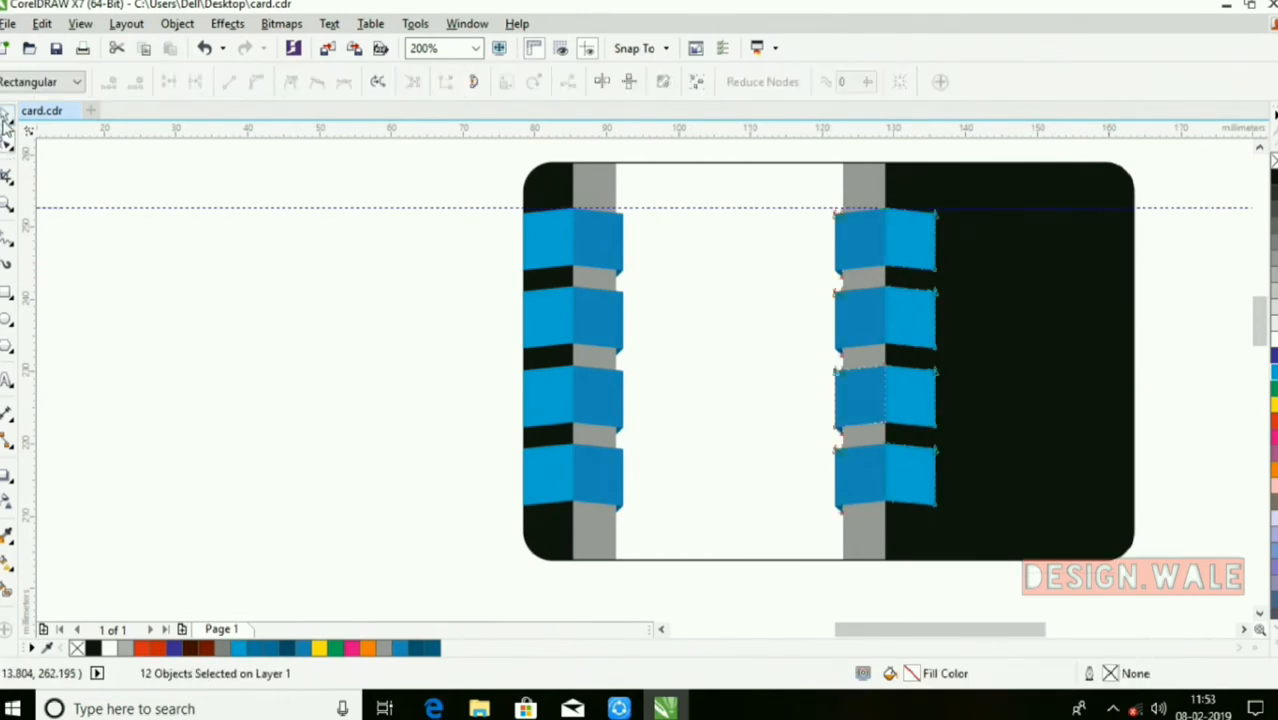
click(897, 266)
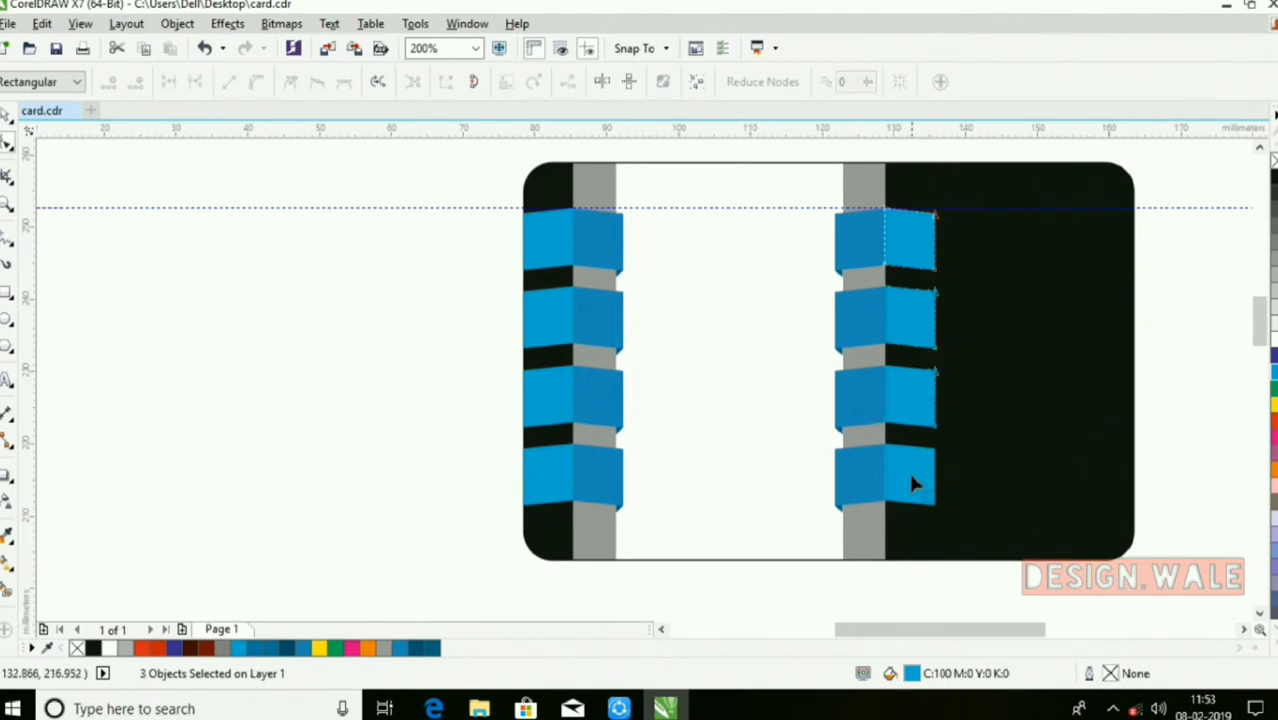
drag(920, 192, 965, 555)
scroll(933, 251, up, 4)
drag(963, 231, 961, 191)
scroll(959, 187, down, 4)
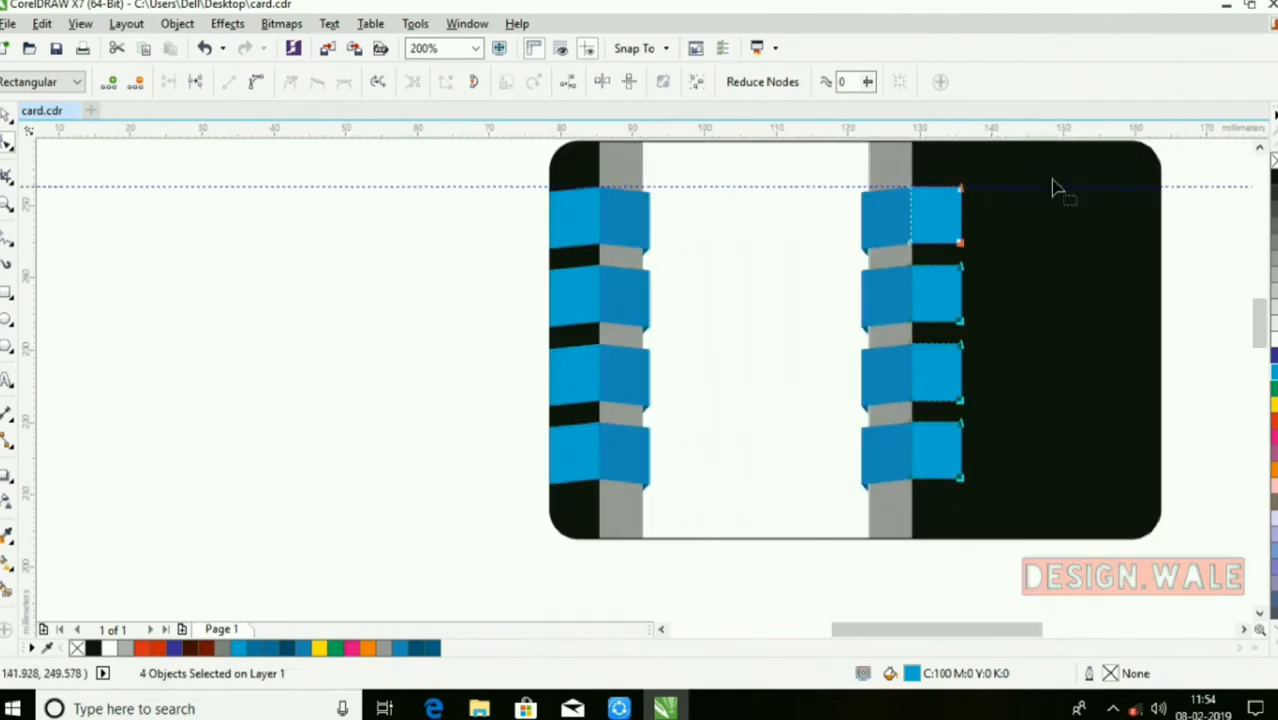
- Stretch the outer ends of the four light blue faces to the card's right edge, forming long bands
scroll(1054, 187, up, 2)
drag(285, 217, 1092, 232)
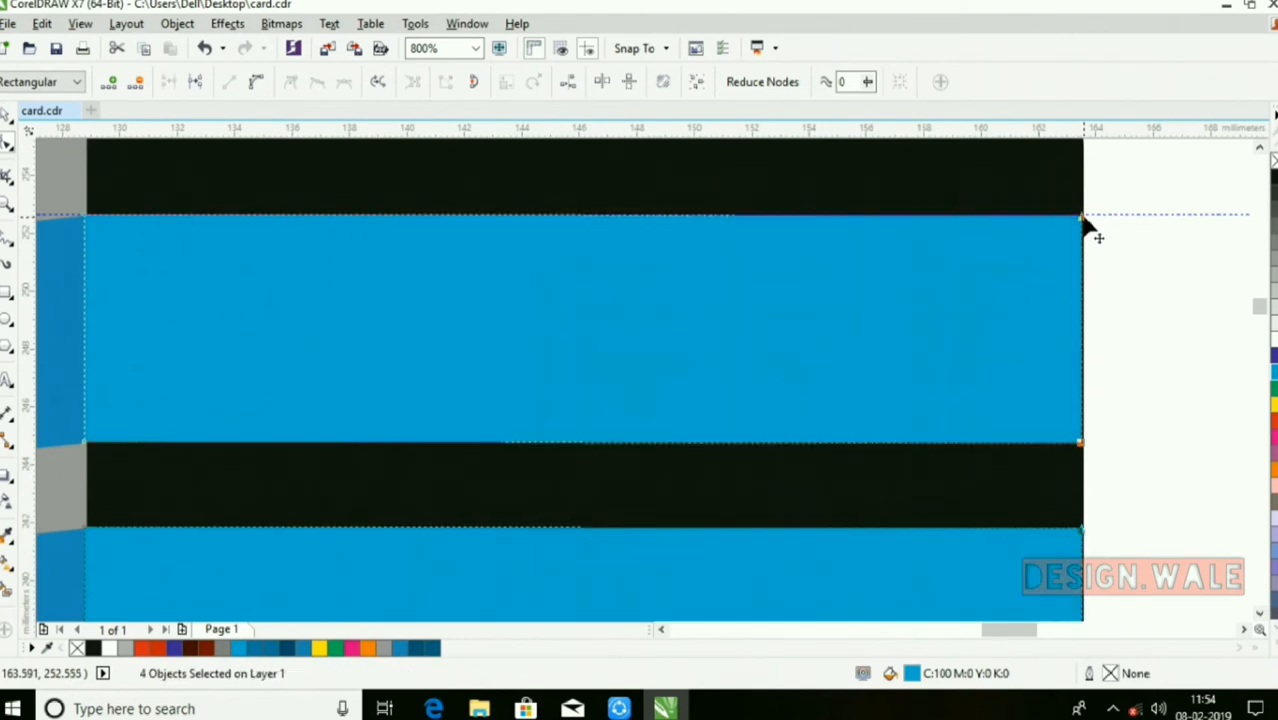
scroll(1090, 232, down, 4)
scroll(1072, 210, up, 1)
scroll(1072, 210, up, 1)
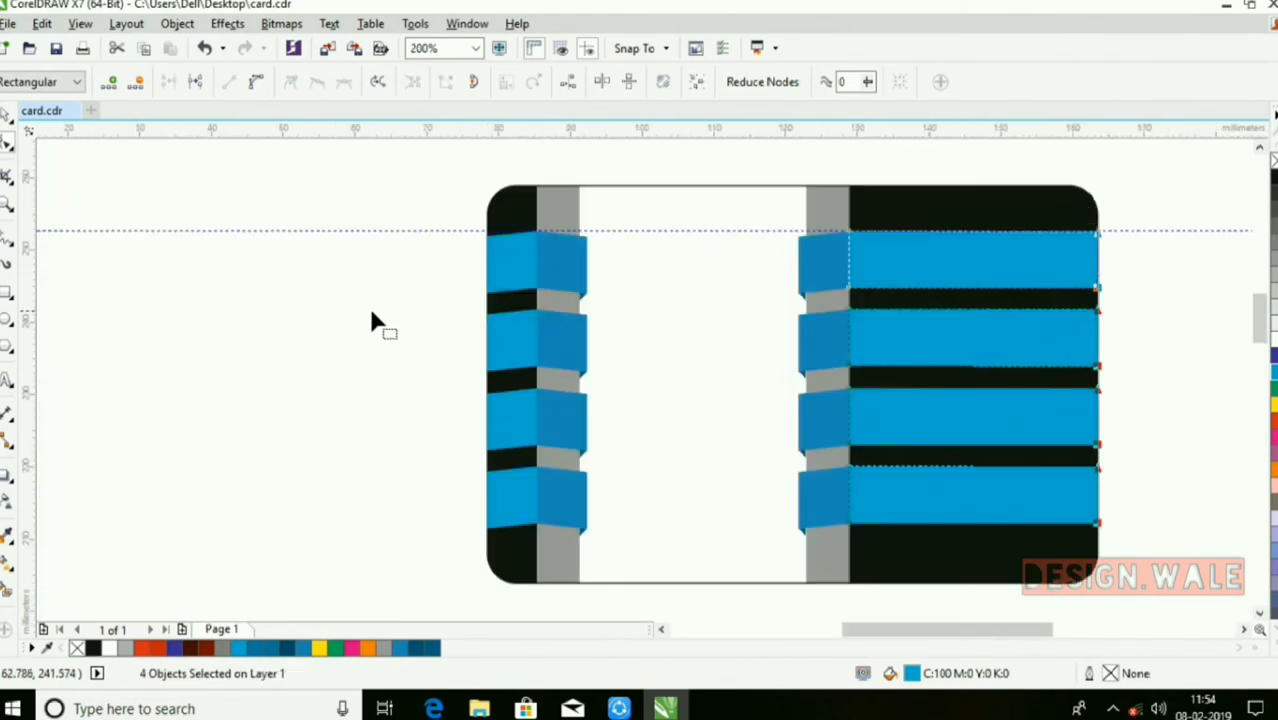
click(9, 116)
click(201, 297)
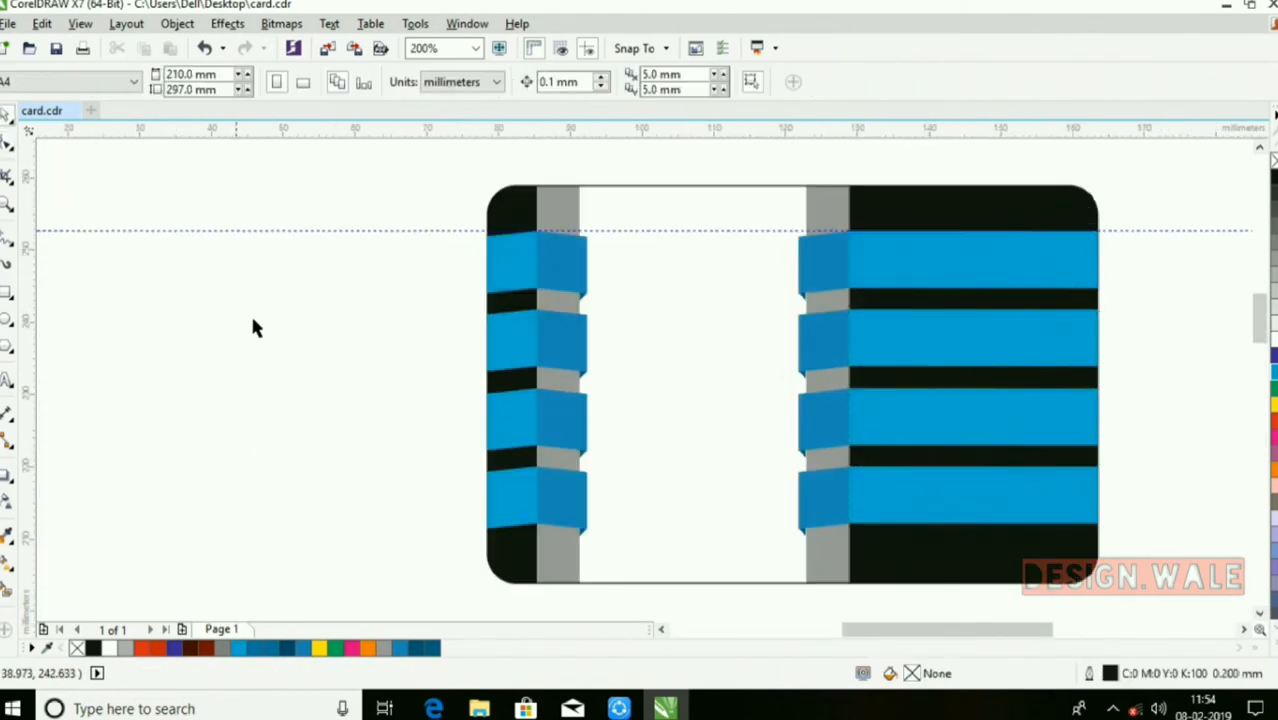
- Delete the horizontal guideline above the ribbons
scroll(315, 310, down, 1)
scroll(562, 346, up, 1)
scroll(757, 320, down, 1)
scroll(685, 320, up, 1)
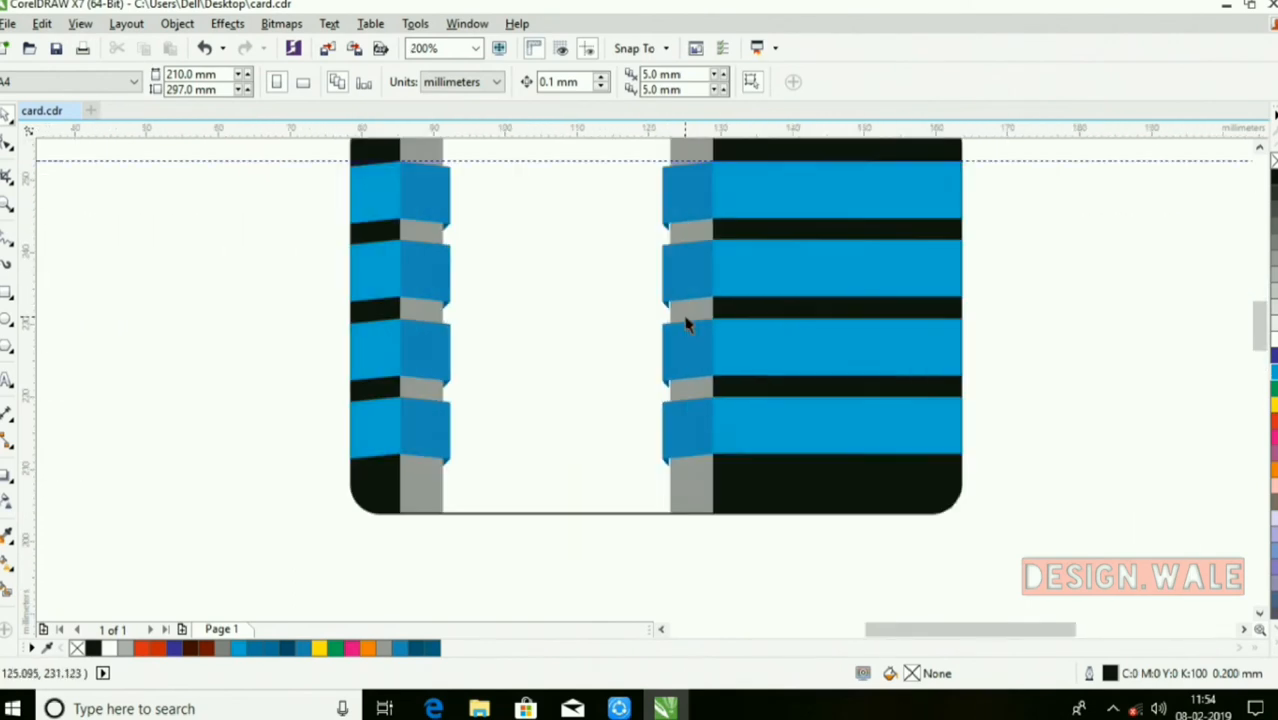
scroll(720, 307, down, 1)
scroll(610, 225, up, 1)
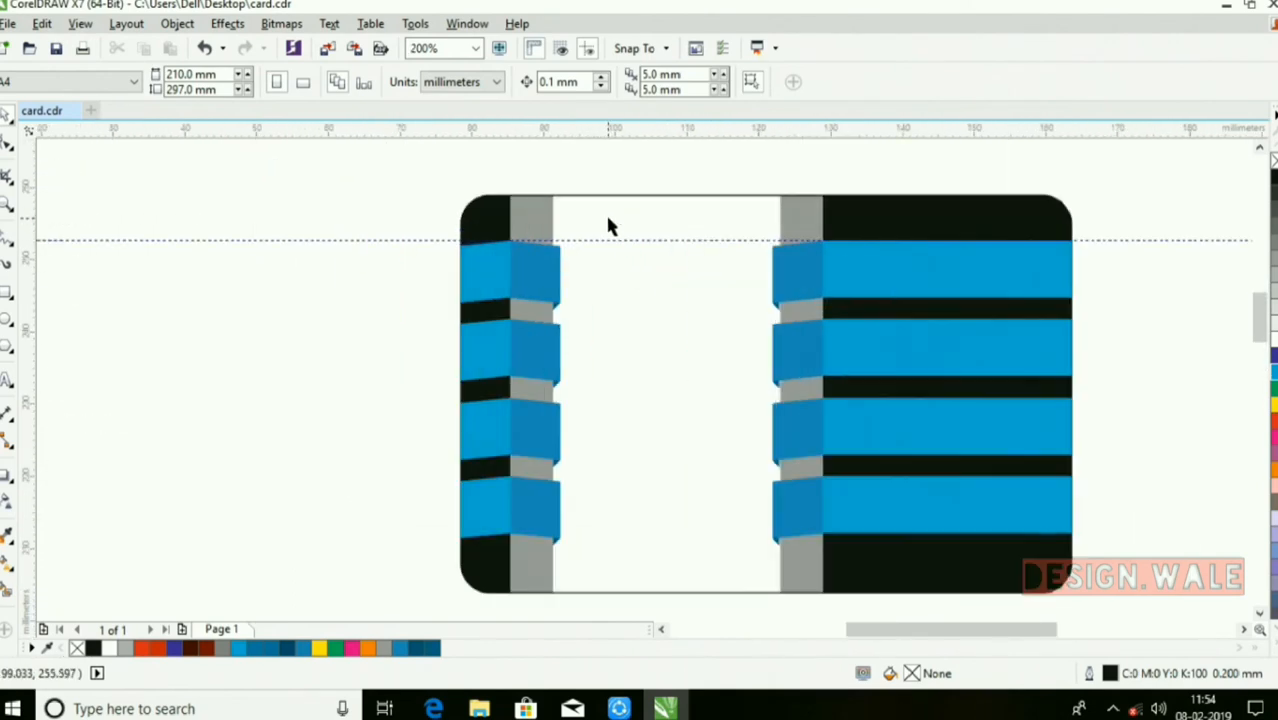
key(Delete)
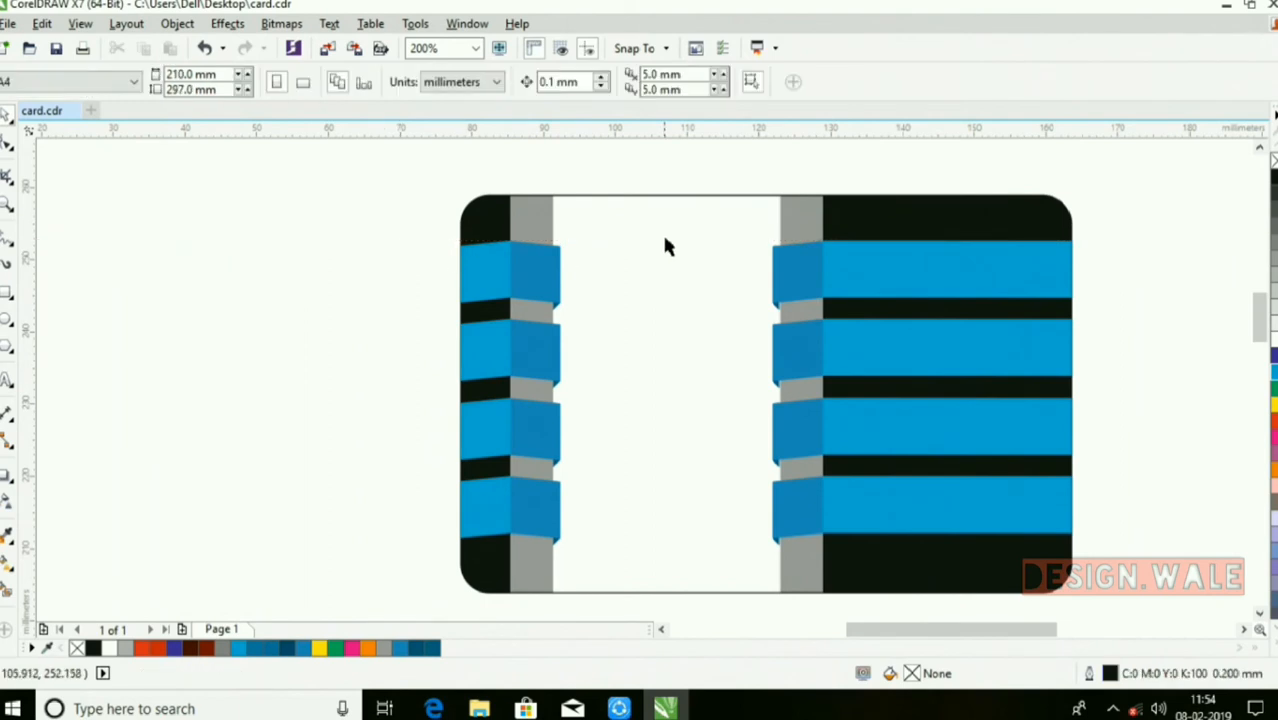
- Group the logo, DESIGN.WALE text and QR code and move them into the card's white middle area
scroll(665, 246, down, 1)
scroll(645, 262, up, 1)
scroll(668, 265, down, 1)
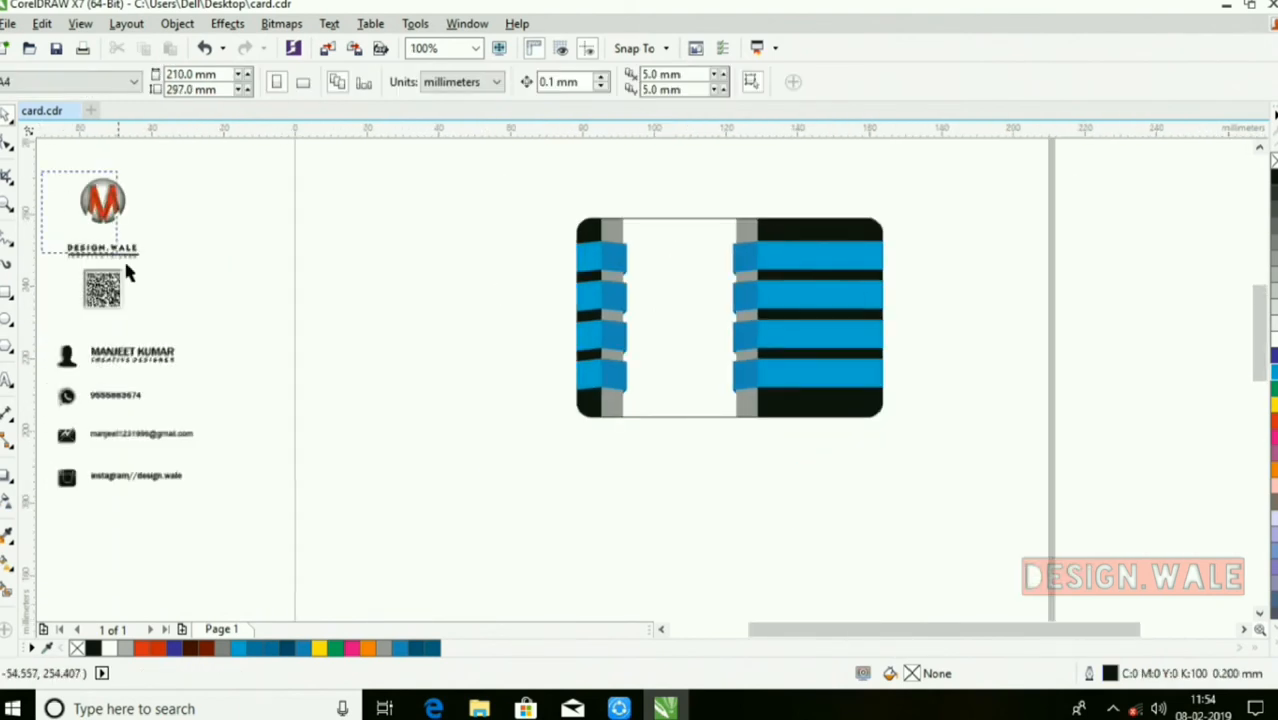
drag(127, 272, 167, 311)
key(ctrl+g)
drag(101, 246, 680, 318)
scroll(686, 314, up, 2)
scroll(682, 316, down, 2)
scroll(677, 318, up, 1)
click(440, 396)
scroll(575, 370, down, 1)
scroll(636, 354, up, 1)
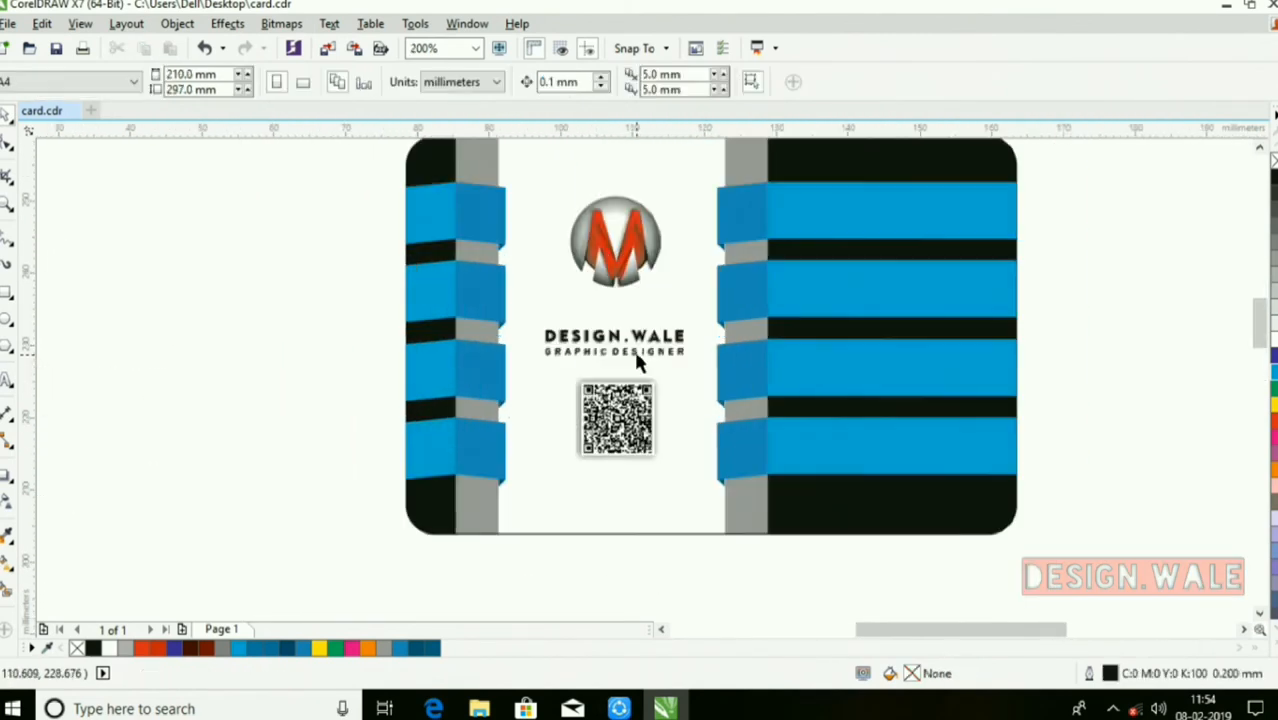
- Shift the DESIGN.WALE and GRAPHIC DESIGNER text slightly up between the logo and the QR code
click(630, 352)
click(529, 304)
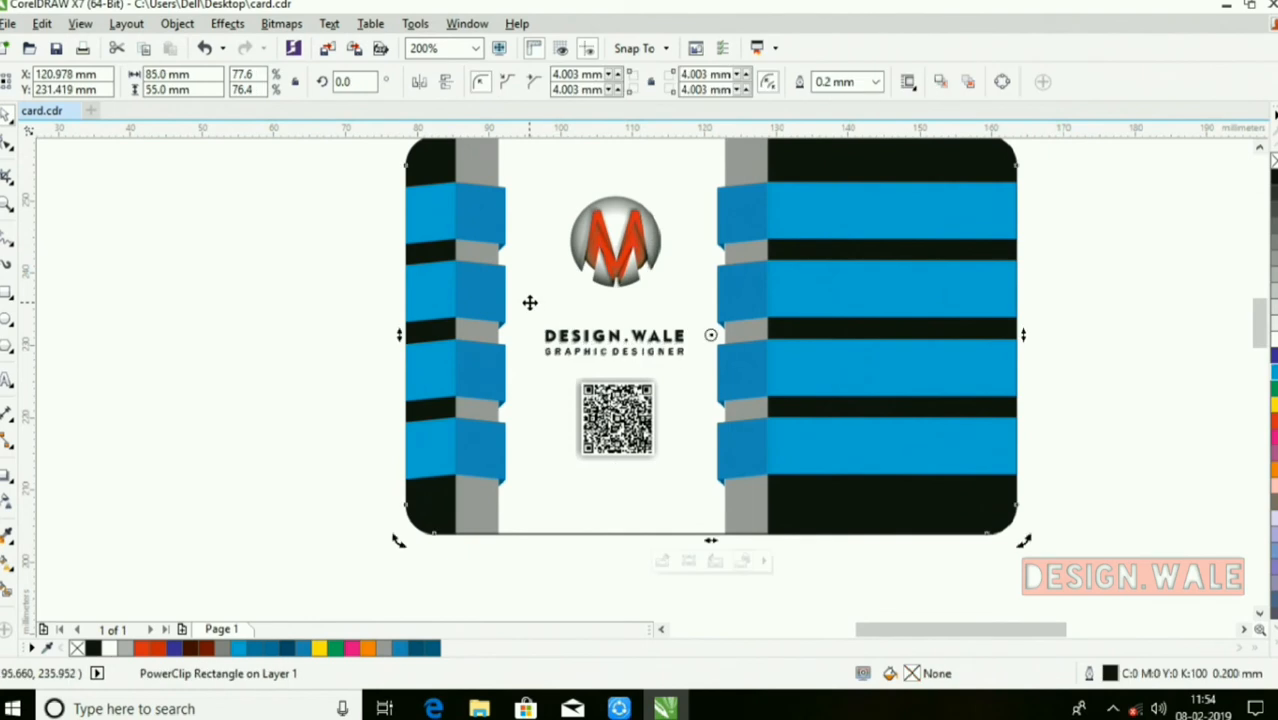
drag(302, 278, 535, 372)
drag(703, 367, 703, 368)
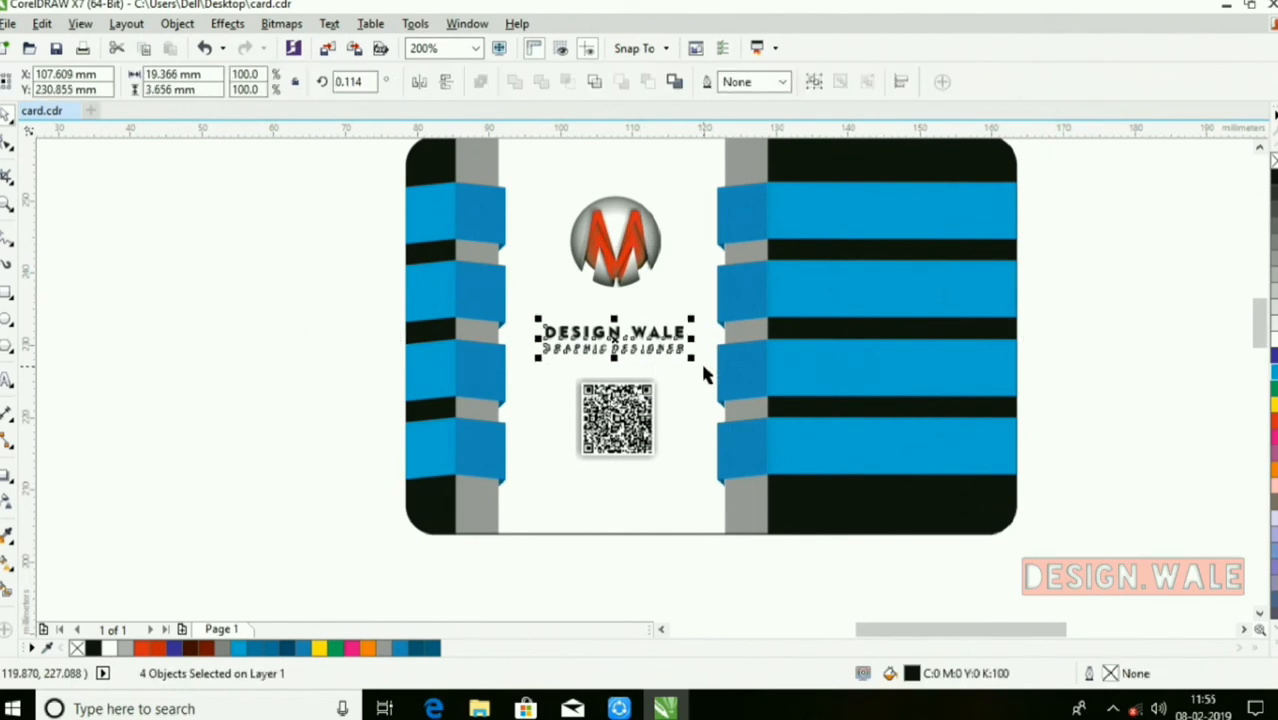
click(611, 565)
- Move the block of contact details and icons from beside the page to the card's right side
scroll(620, 369, down, 1)
scroll(173, 322, down, 1)
drag(157, 321, 72, 456)
drag(105, 391, 526, 340)
click(470, 262)
- Place the name, job title and person icon on the first long ribbon in white
scroll(427, 298, up, 1)
scroll(567, 318, up, 1)
click(632, 308)
drag(593, 240, 880, 352)
drag(785, 315, 468, 325)
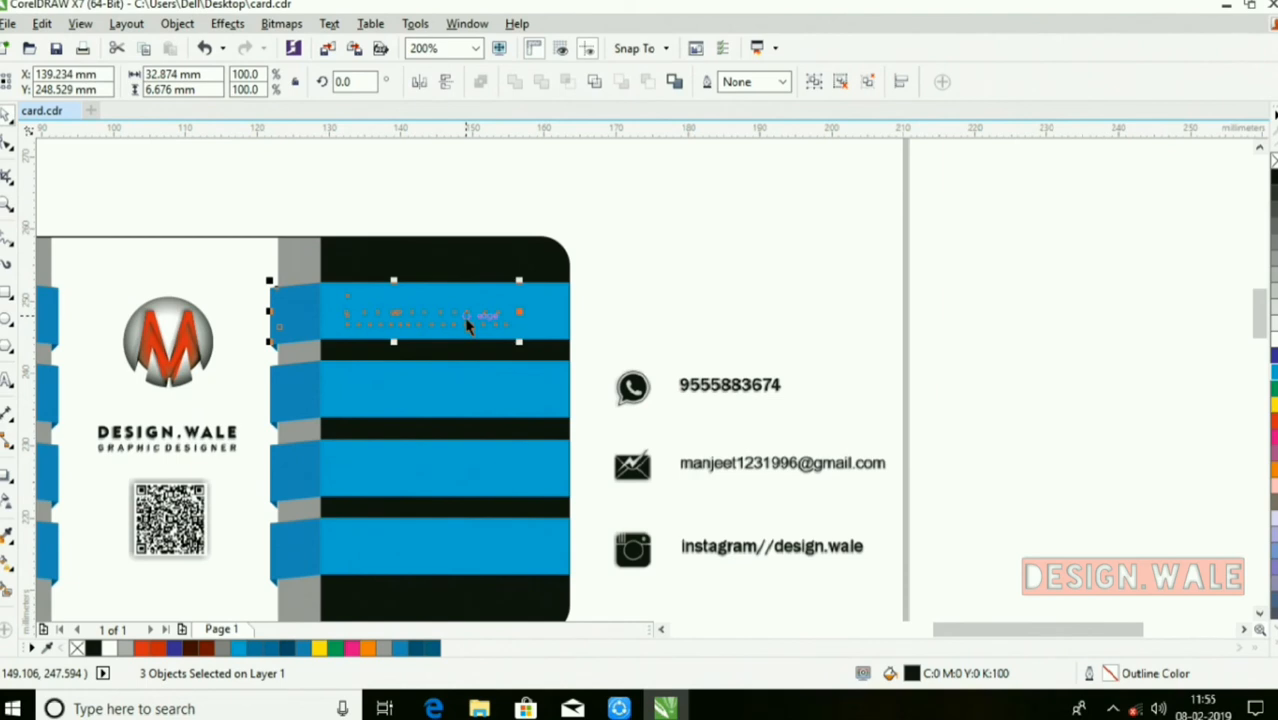
click(853, 353)
- Place the phone, e-mail and Instagram rows with their icons on the second, third and fourth long ribbons in white
drag(853, 345, 290, 405)
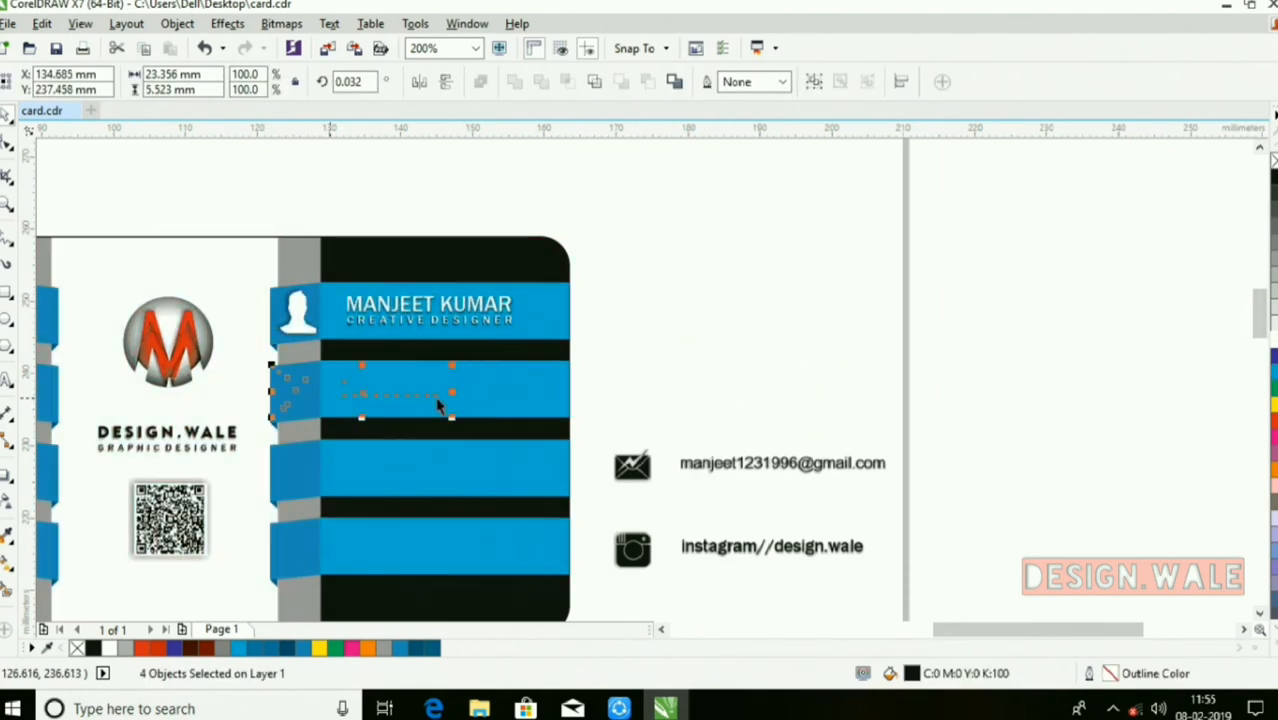
drag(993, 414, 590, 566)
drag(700, 461, 365, 463)
click(770, 445)
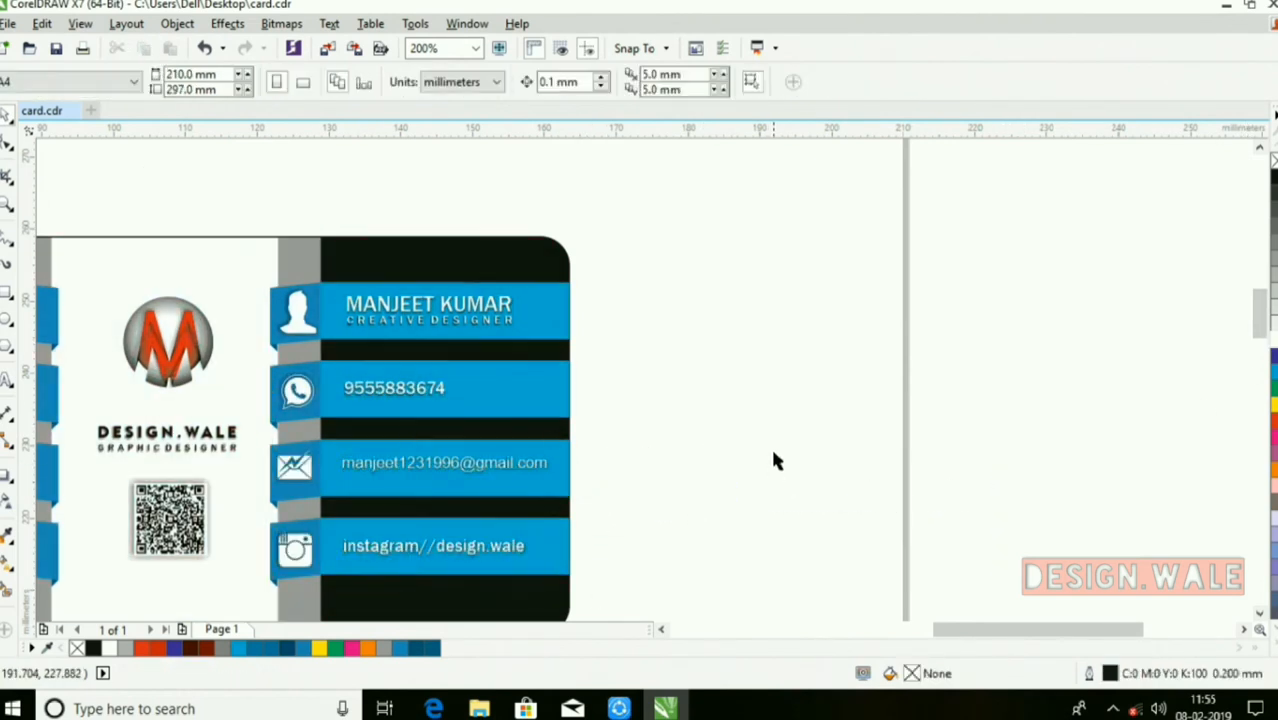
- Check the finished card up close and preview it full screen
scroll(770, 445, down, 2)
scroll(587, 440, up, 2)
drag(551, 403, 552, 410)
scroll(582, 413, down, 1)
click(871, 383)
scroll(700, 405, down, 1)
scroll(735, 422, up, 1)
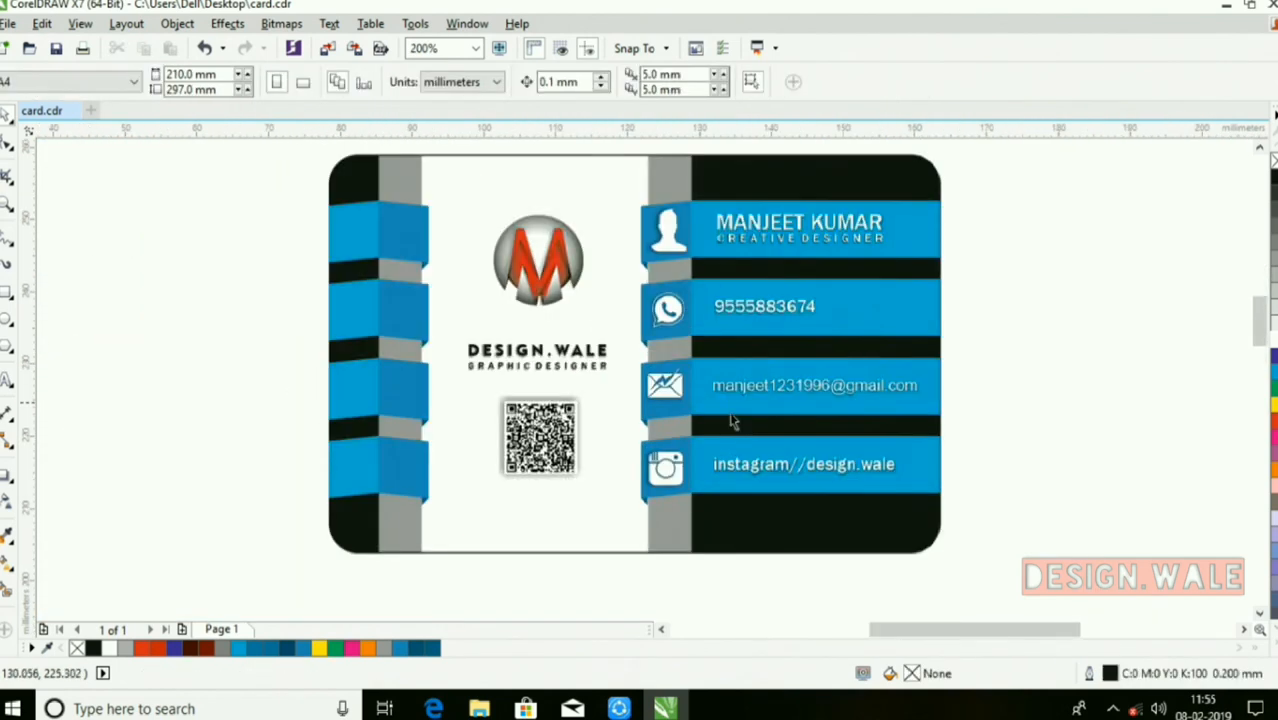
scroll(766, 426, down, 1)
click(695, 393)
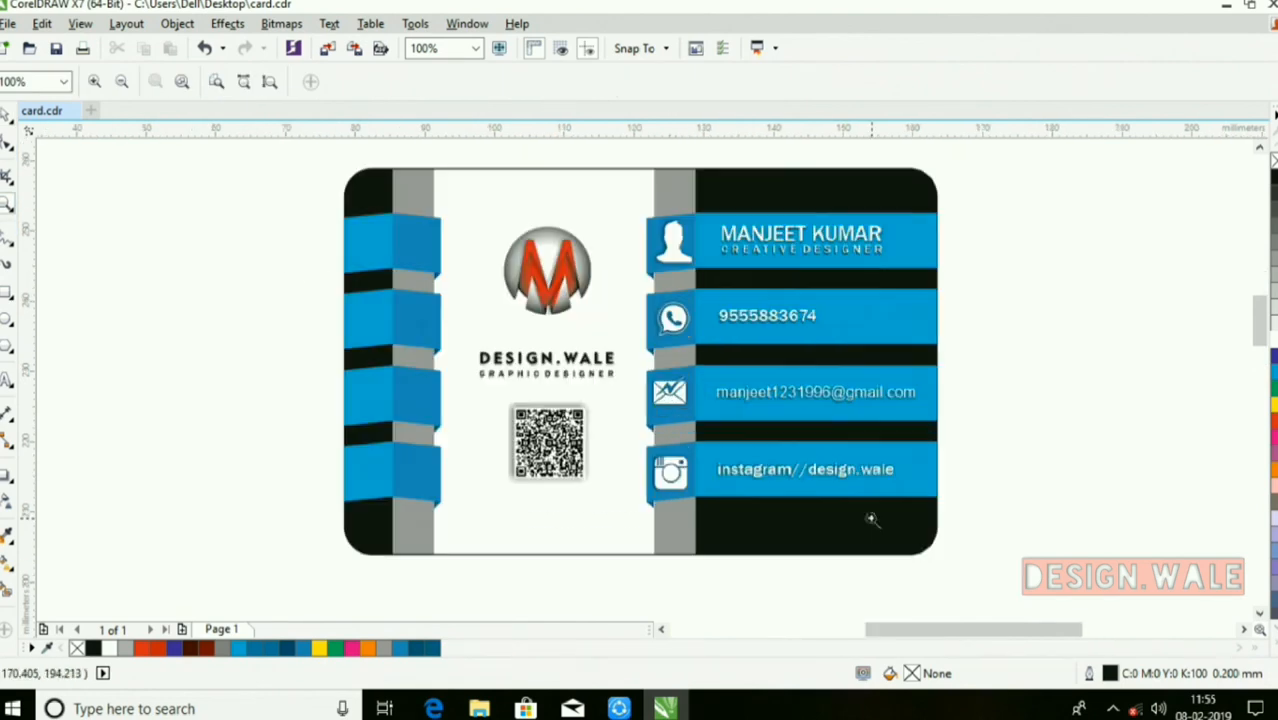
key(F9)
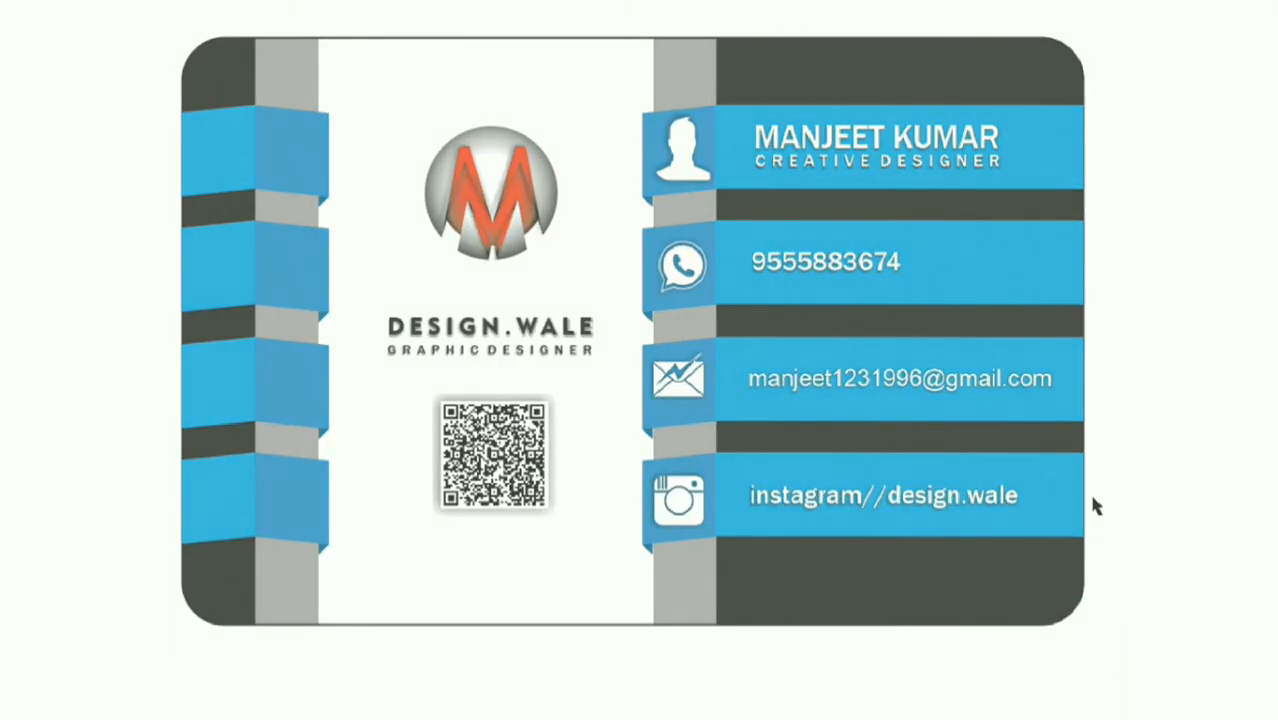